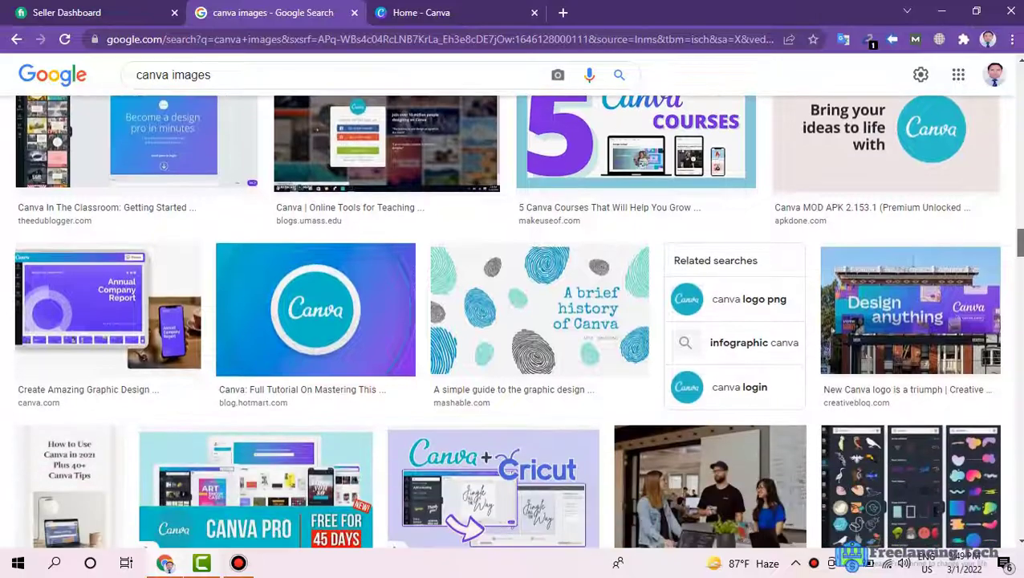
Look through the Google image results for "canva images".
scroll(512, 321, down, 4)
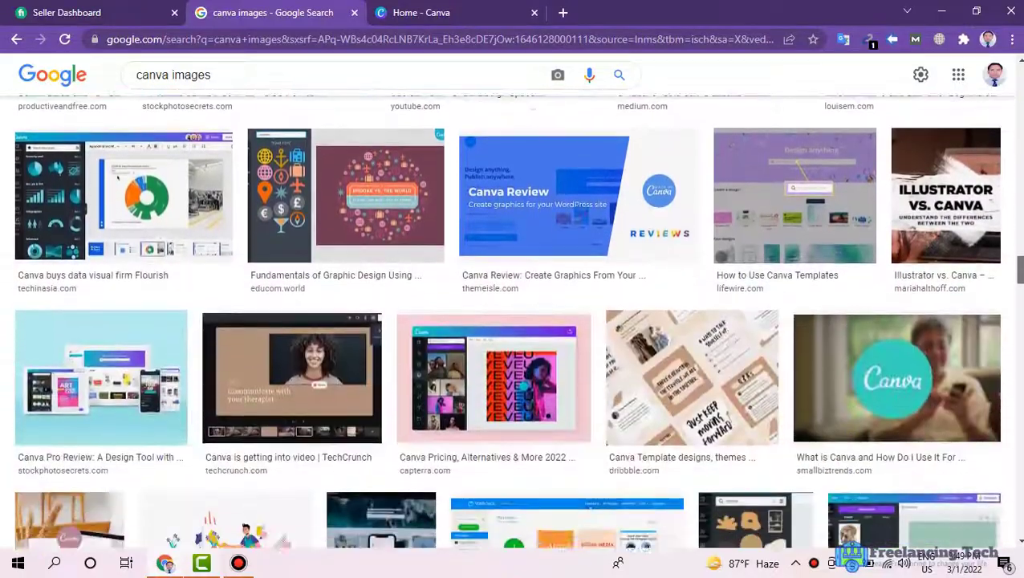
scroll(909, 249, down, 9)
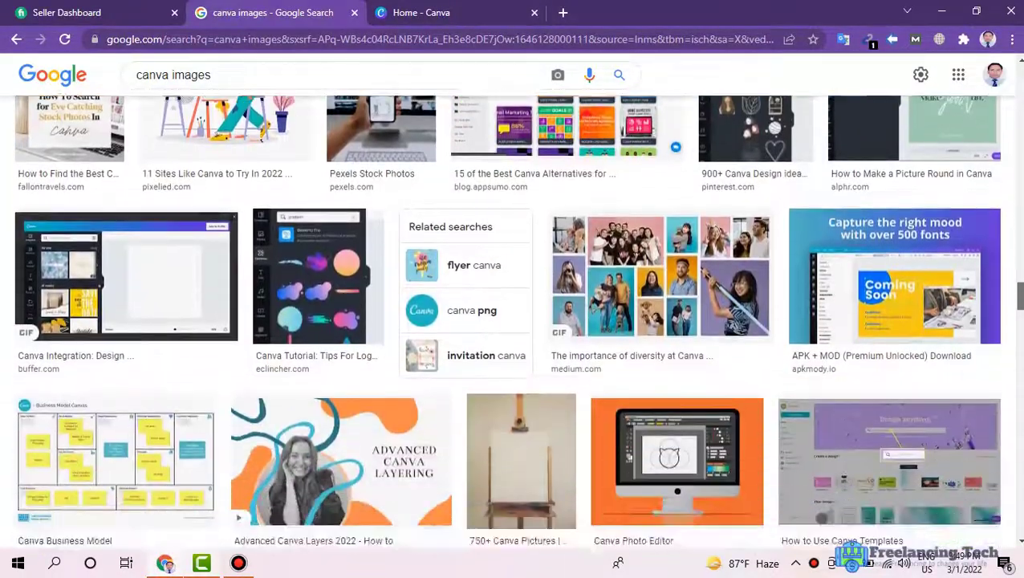
scroll(909, 249, down, 10)
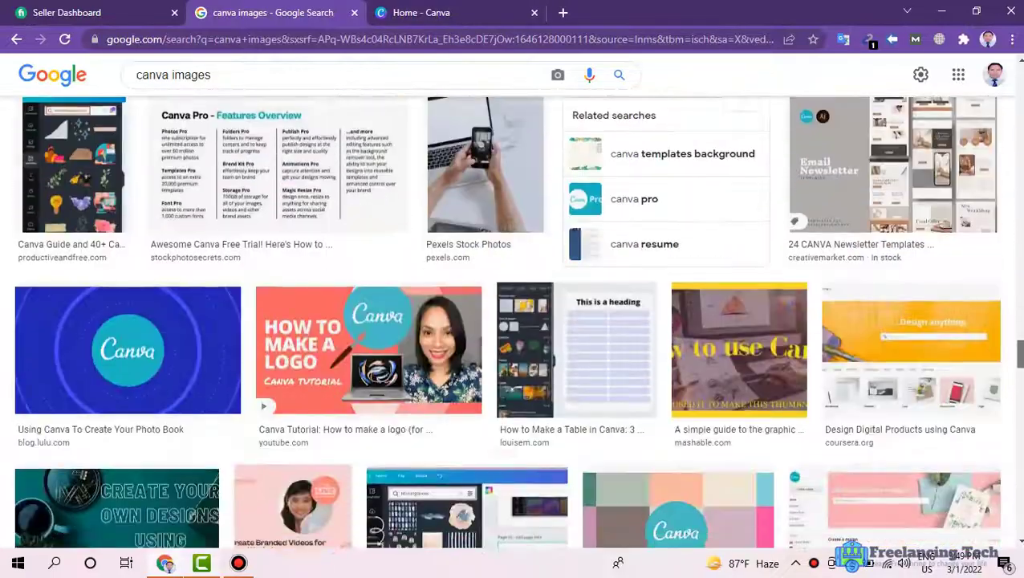
scroll(513, 321, down, 11)
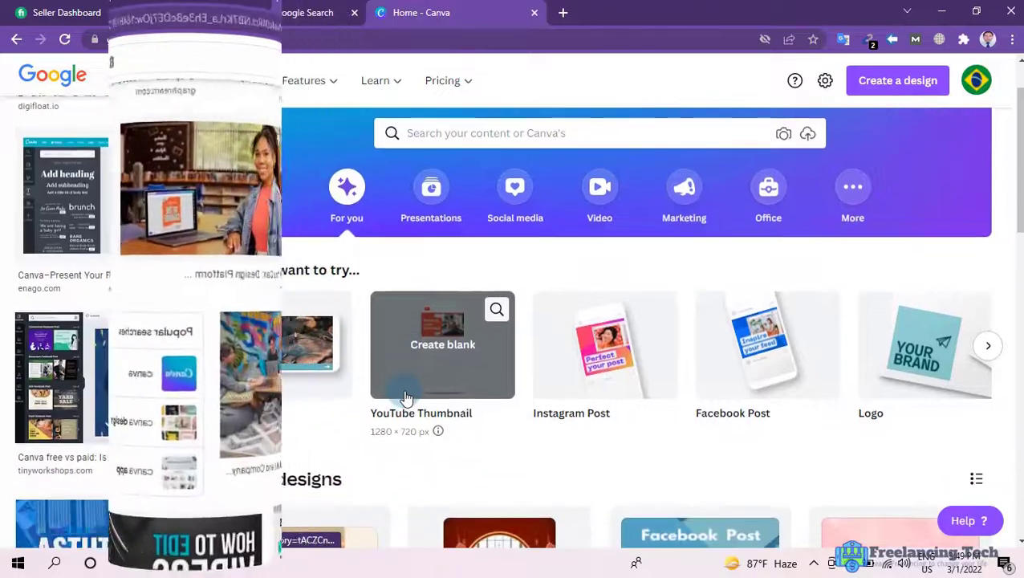
Look over the recent designs on the Canva home page.
scroll(410, 394, down, 3)
scroll(409, 393, down, 2)
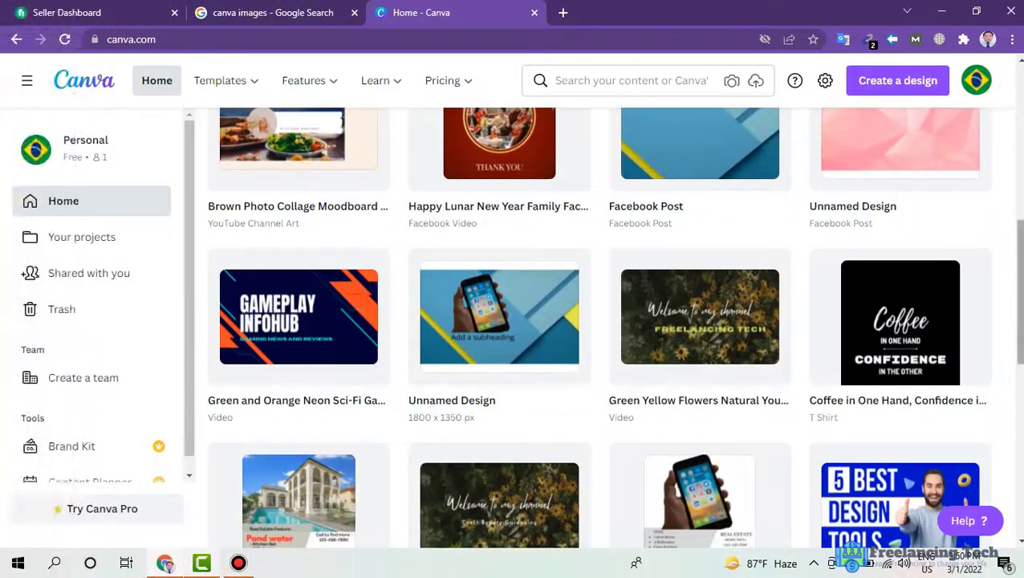
scroll(598, 327, down, 6)
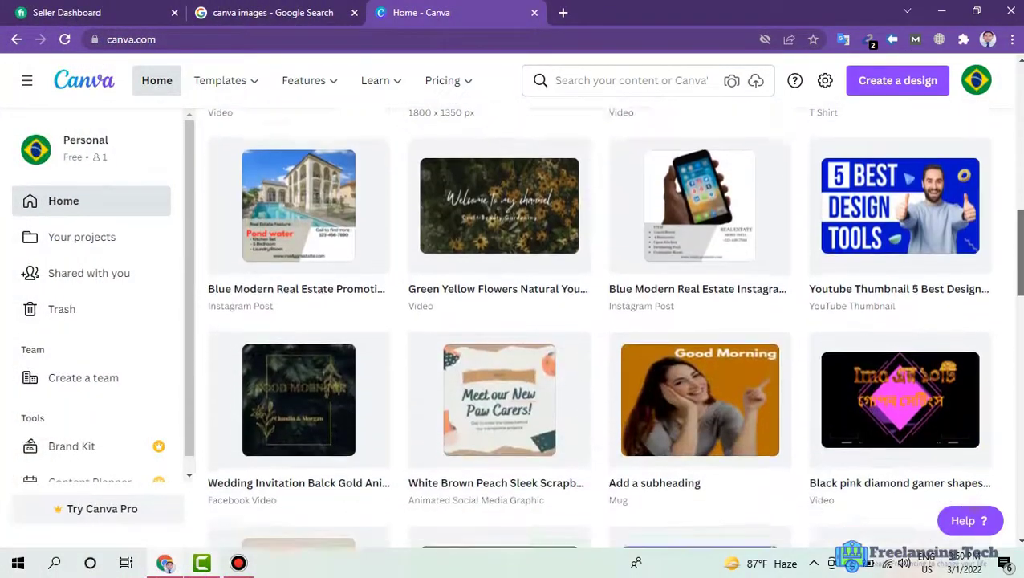
scroll(598, 327, down, 4)
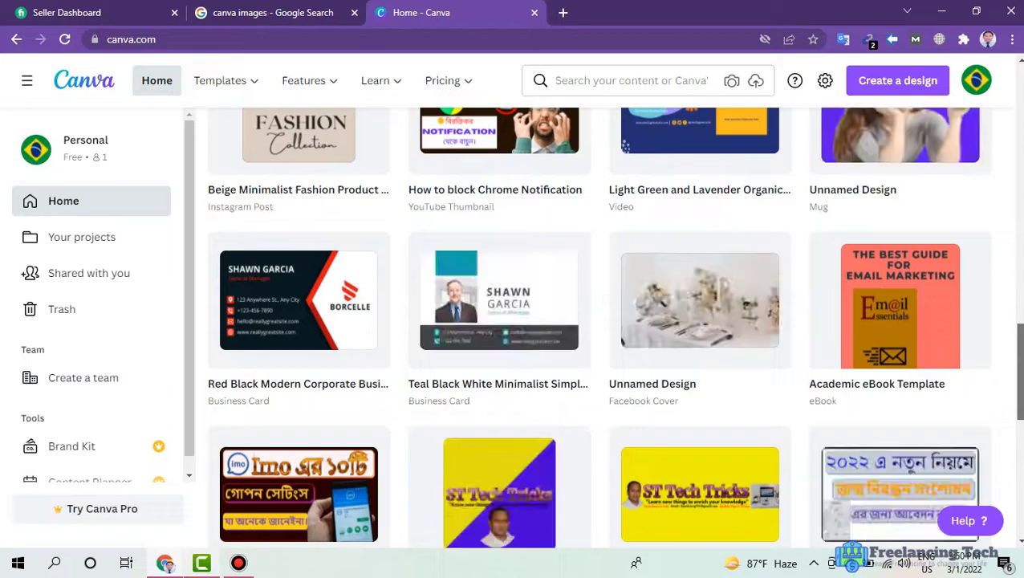
scroll(291, 301, up, 11)
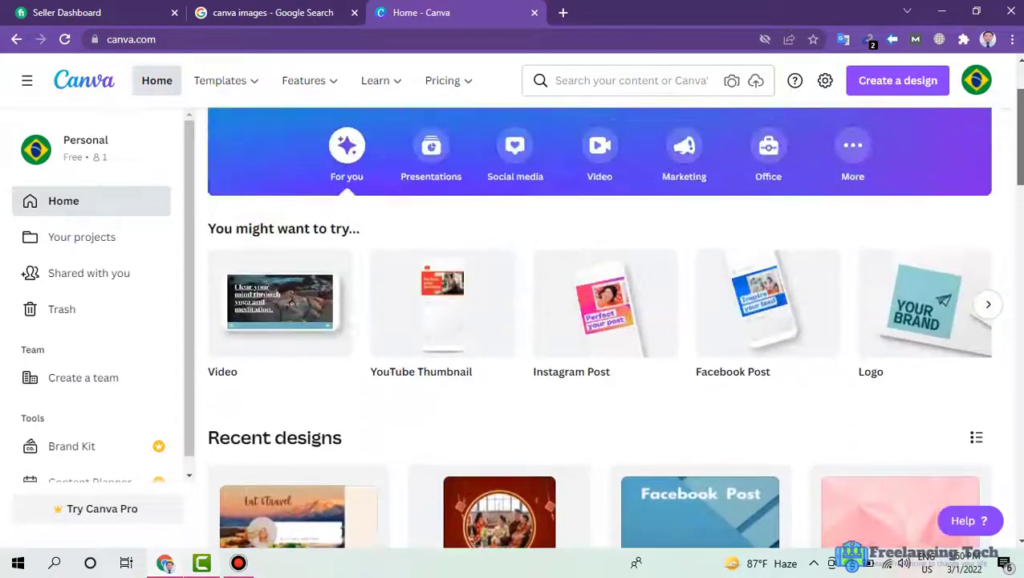
scroll(291, 302, up, 2)
Review the categories Canva offers under Templates, Features, Learn and Pricing.
mouse_move(257, 86)
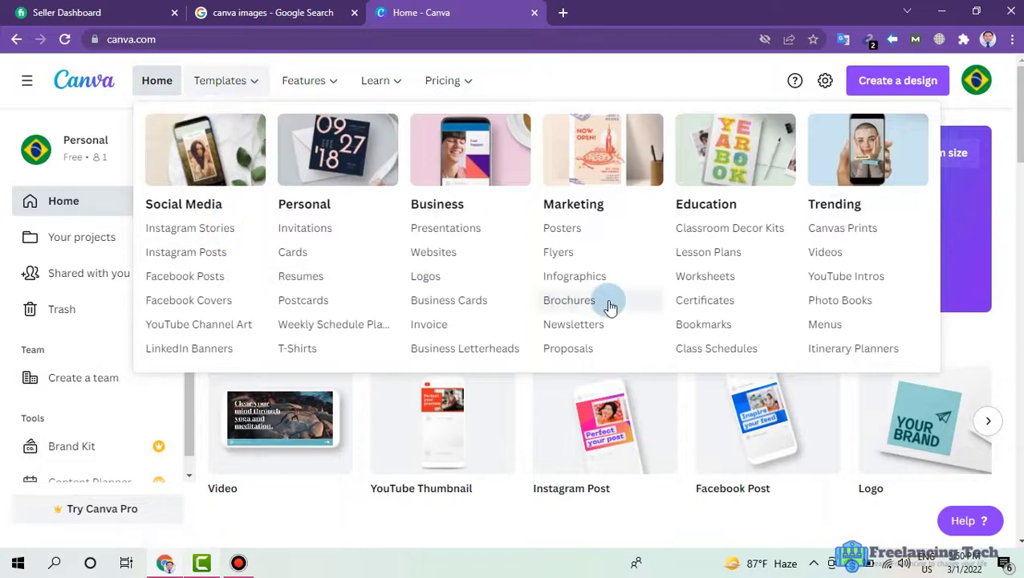
mouse_move(293, 84)
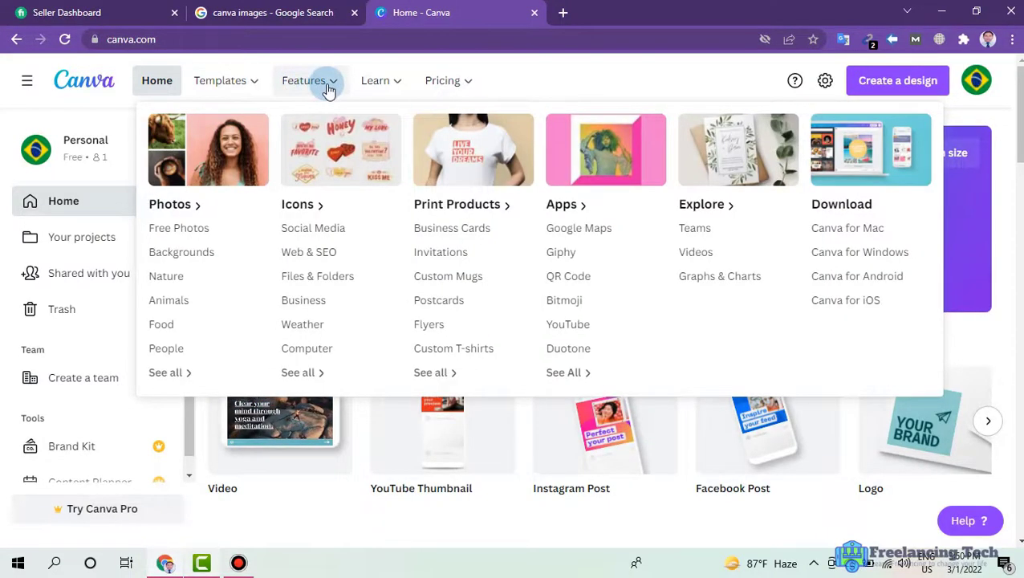
mouse_move(365, 82)
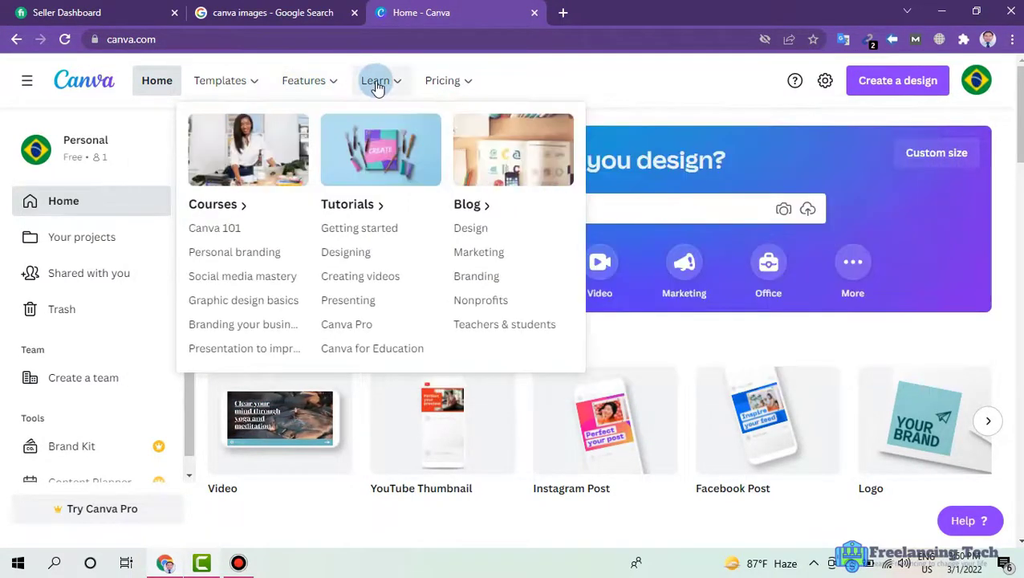
mouse_move(454, 90)
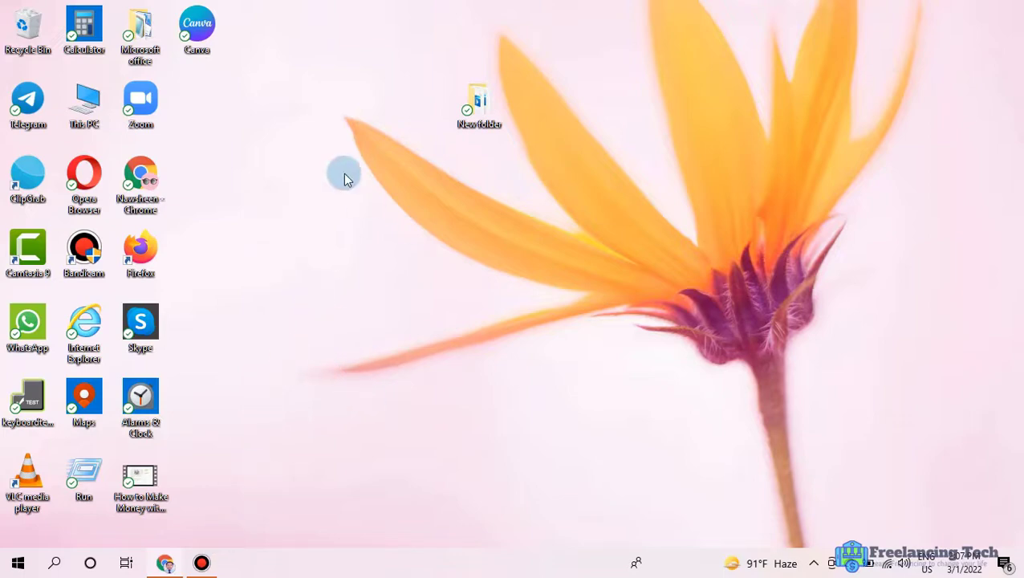
Switch to Chrome and open the canva.com website.
click(164, 564)
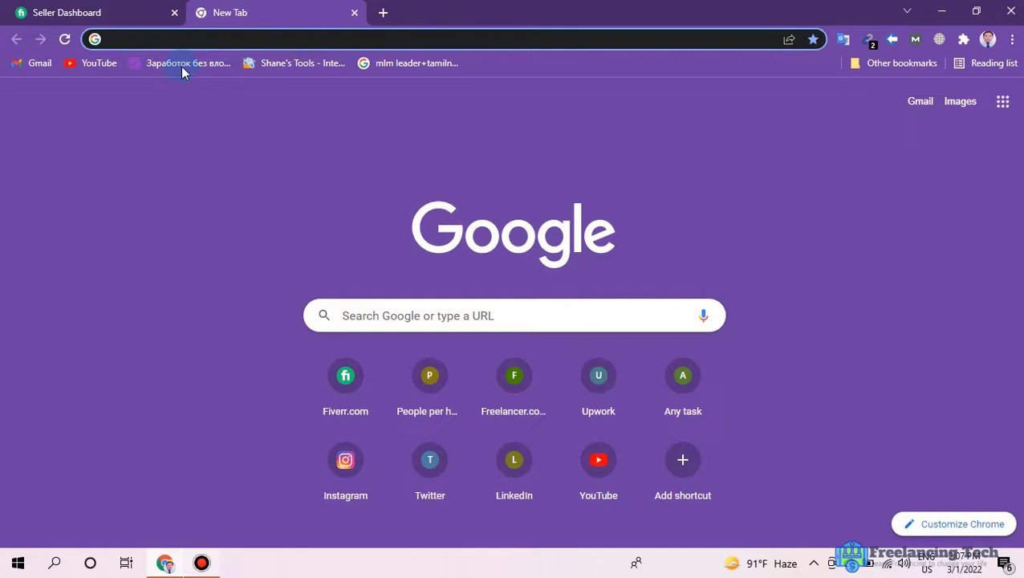
click(218, 39)
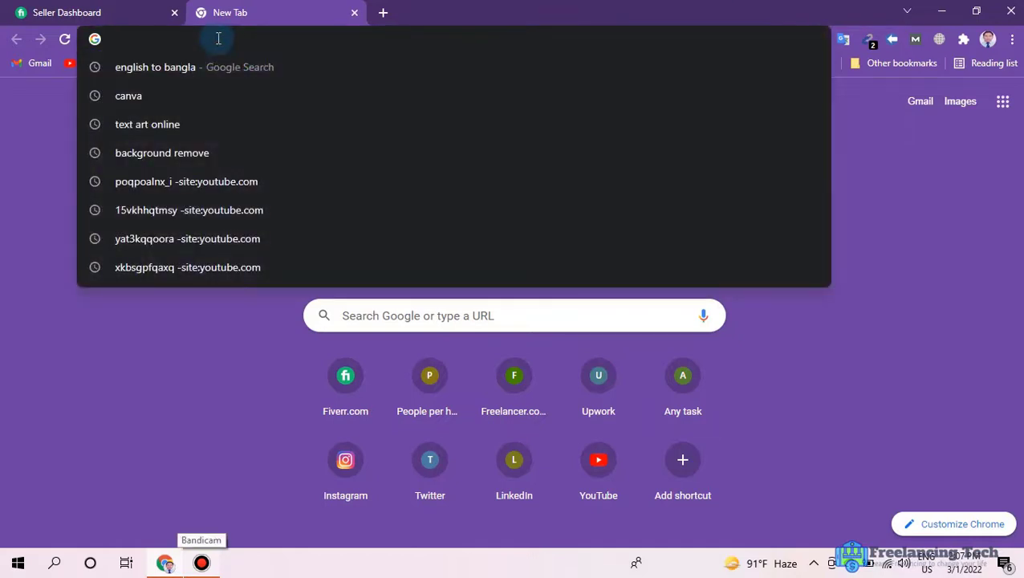
text(c)
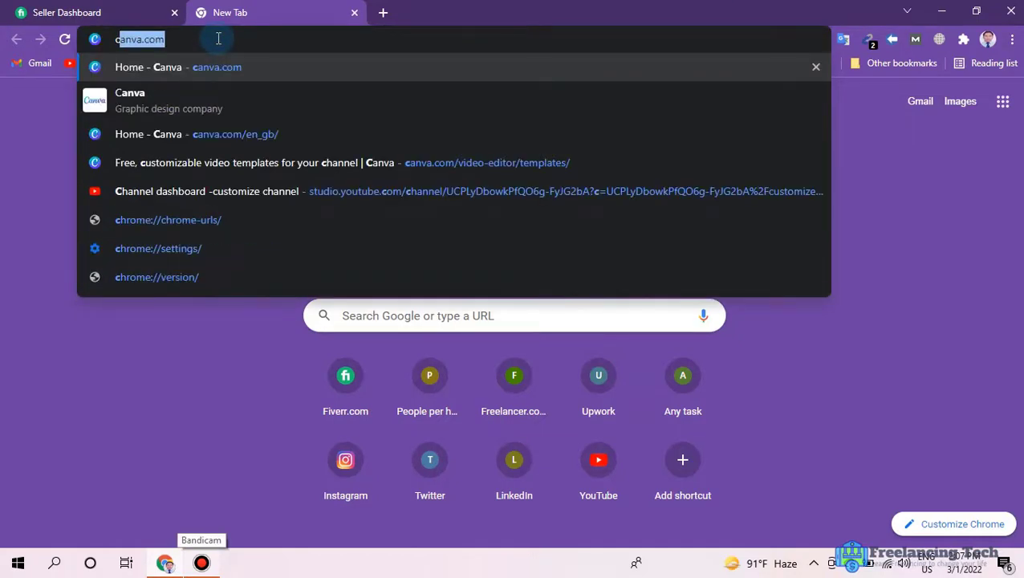
key(Return)
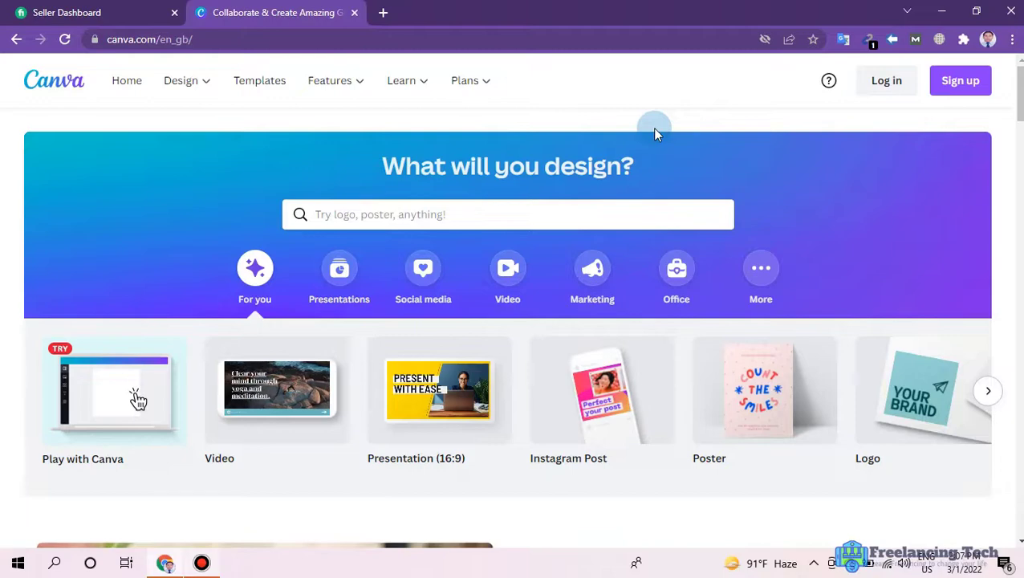
click(959, 85)
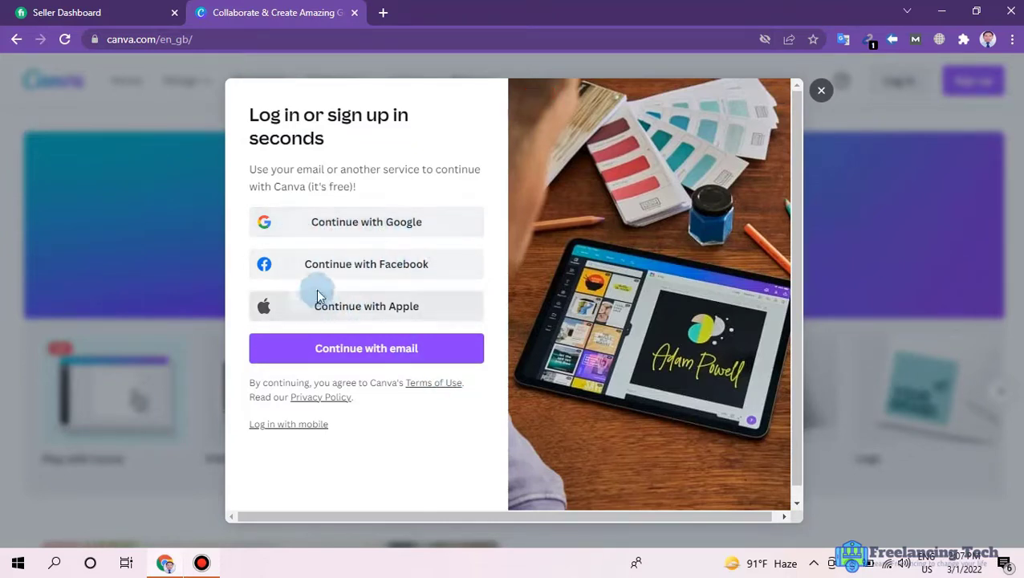
click(404, 356)
click(375, 212)
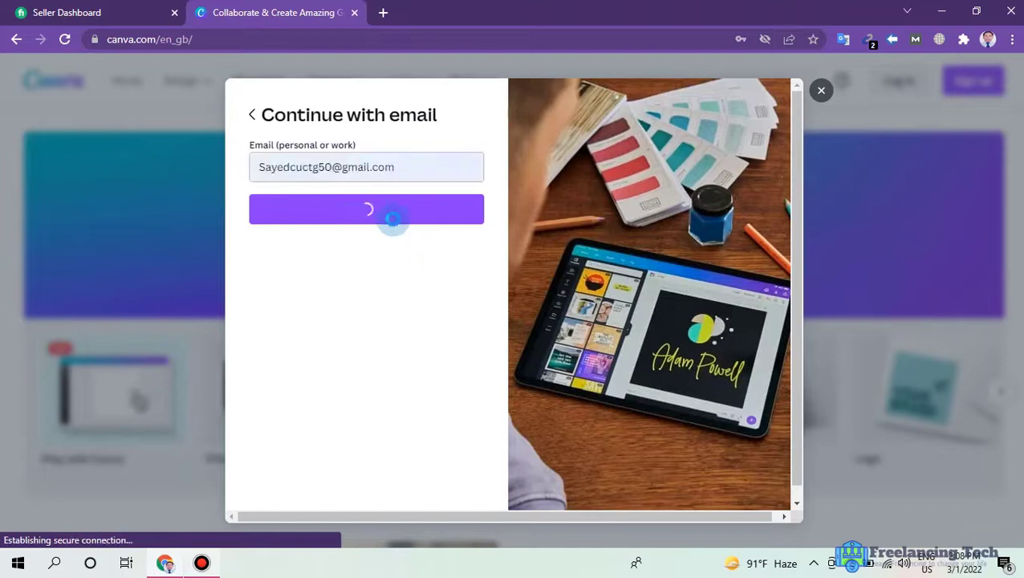
click(393, 165)
click(395, 167)
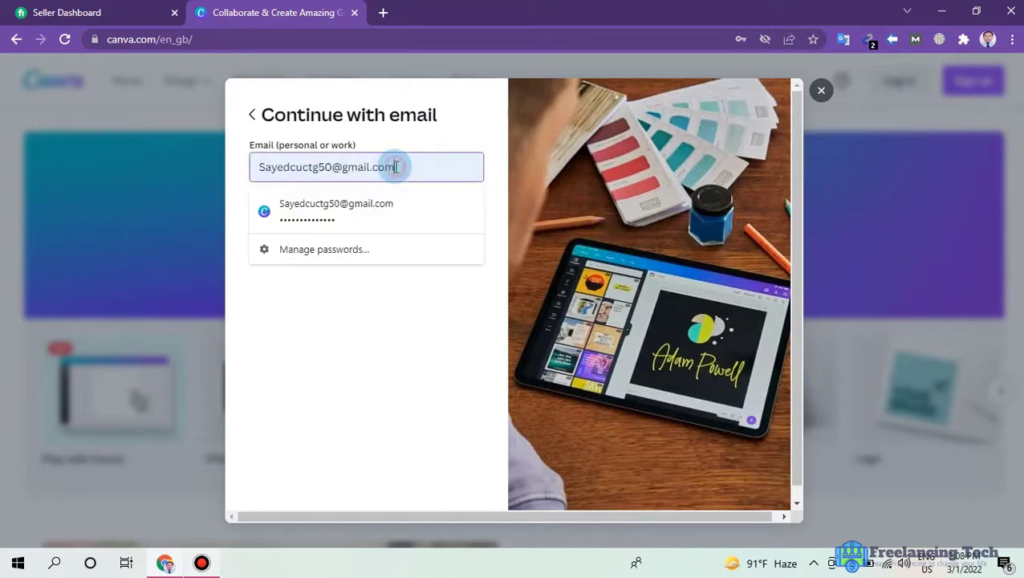
click(440, 274)
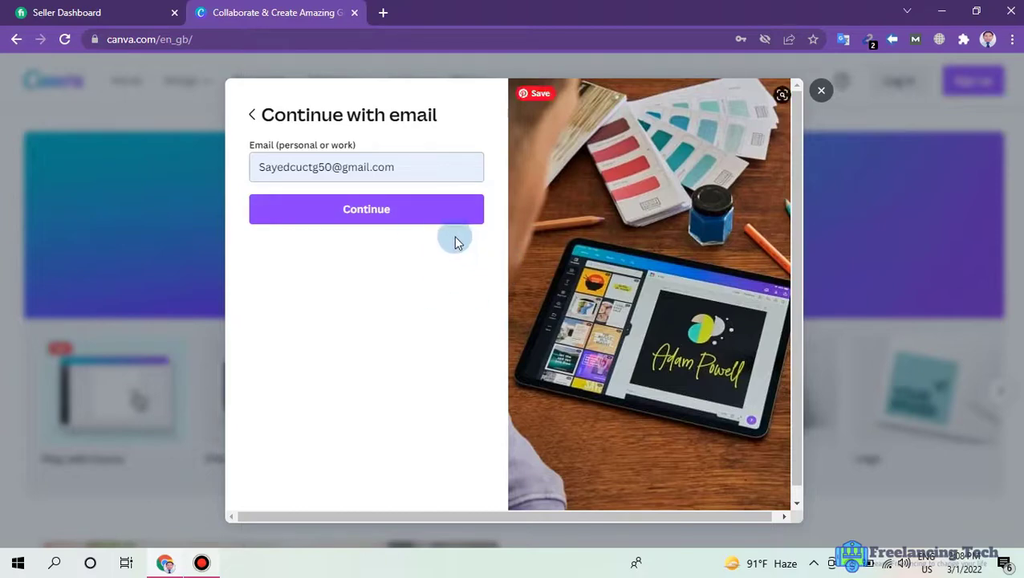
click(825, 91)
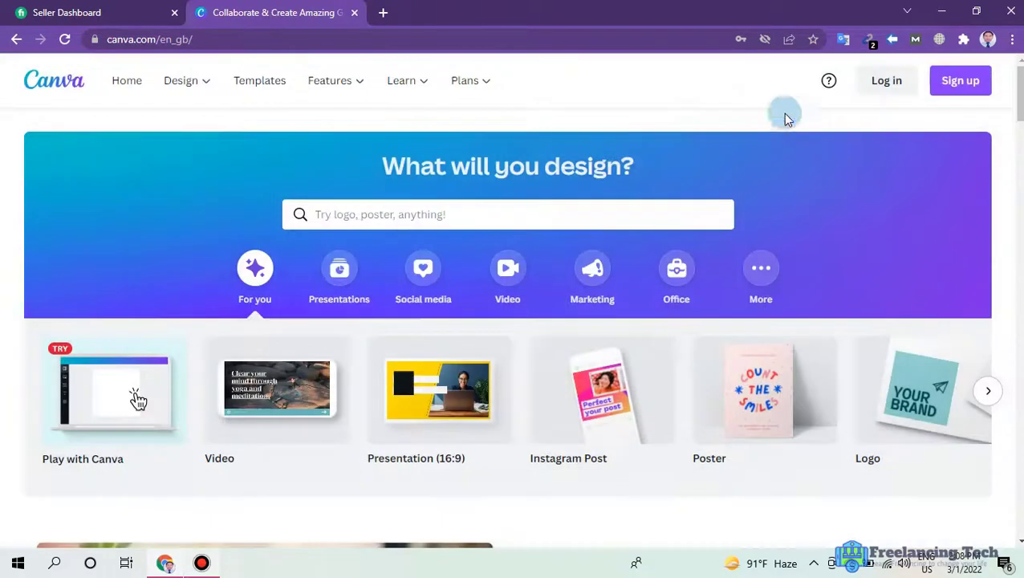
Log in to Canva by continuing with the account's email address.
click(886, 81)
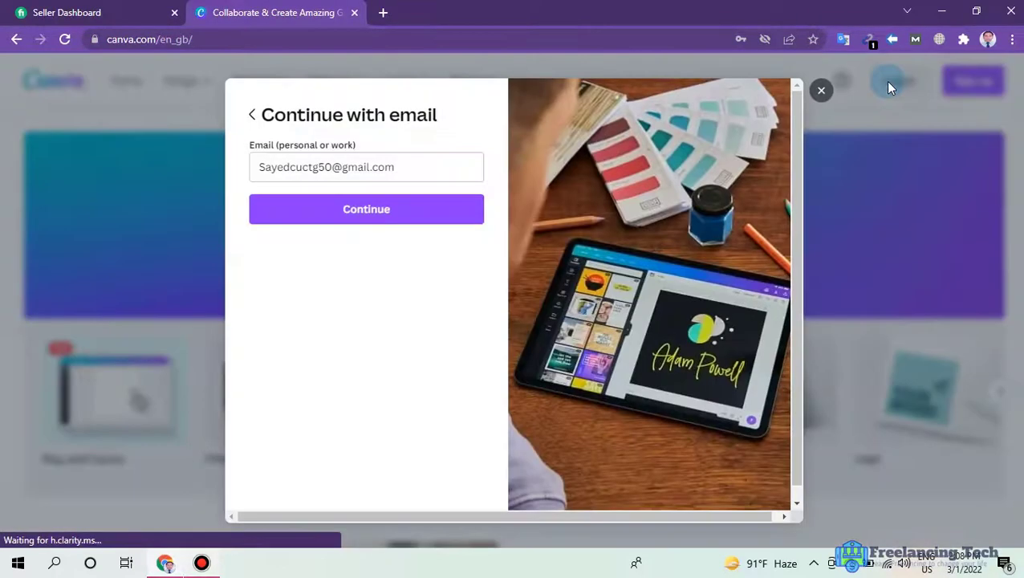
click(366, 209)
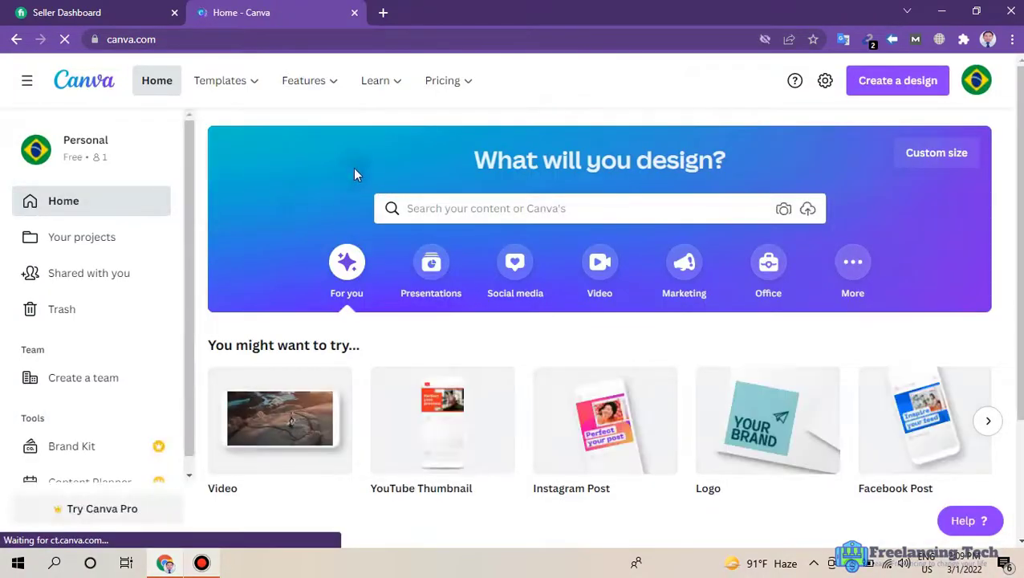
scroll(191, 302, down, 1)
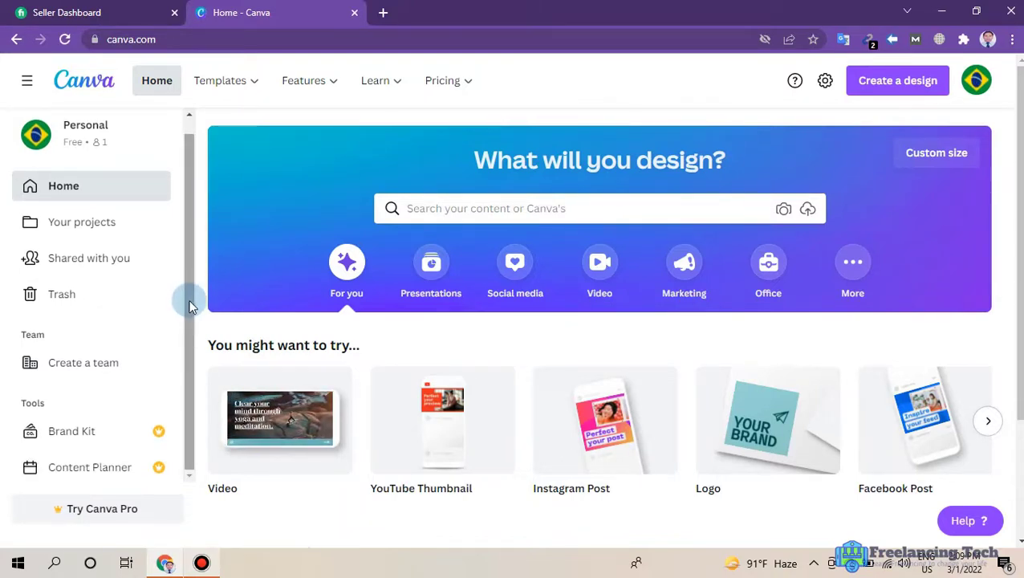
scroll(191, 295, up, 1)
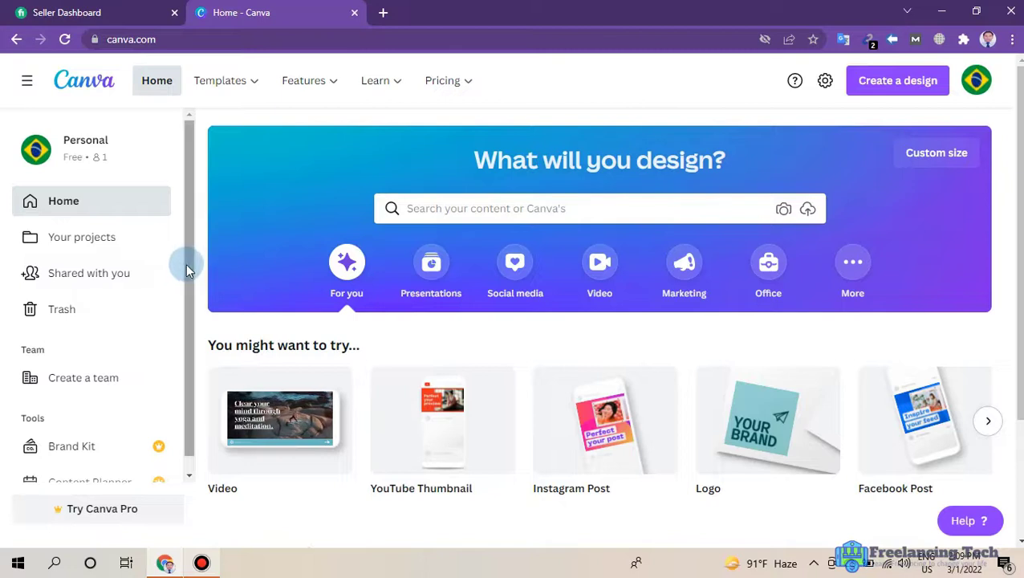
drag(187, 269, 187, 292)
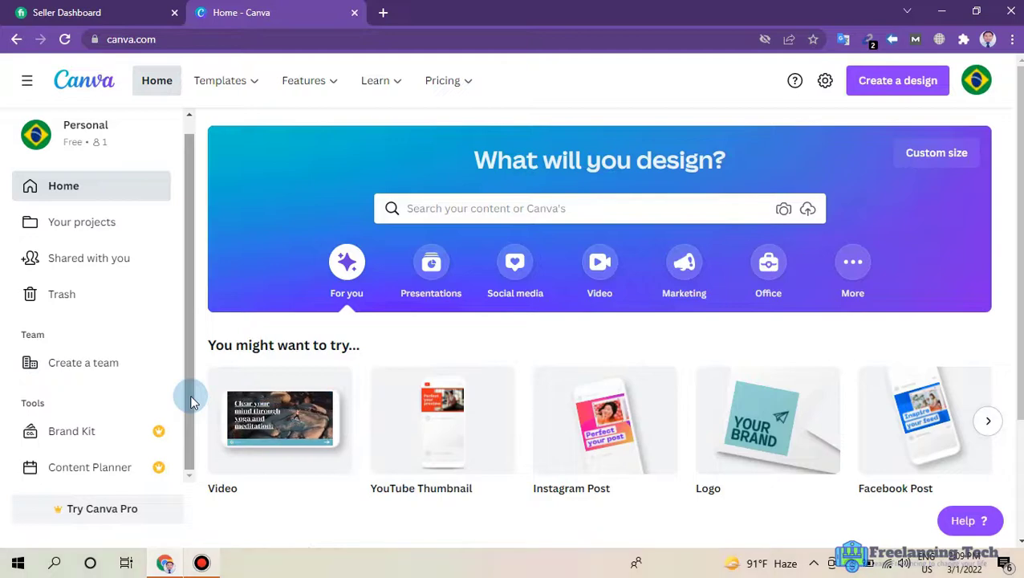
drag(189, 394, 188, 216)
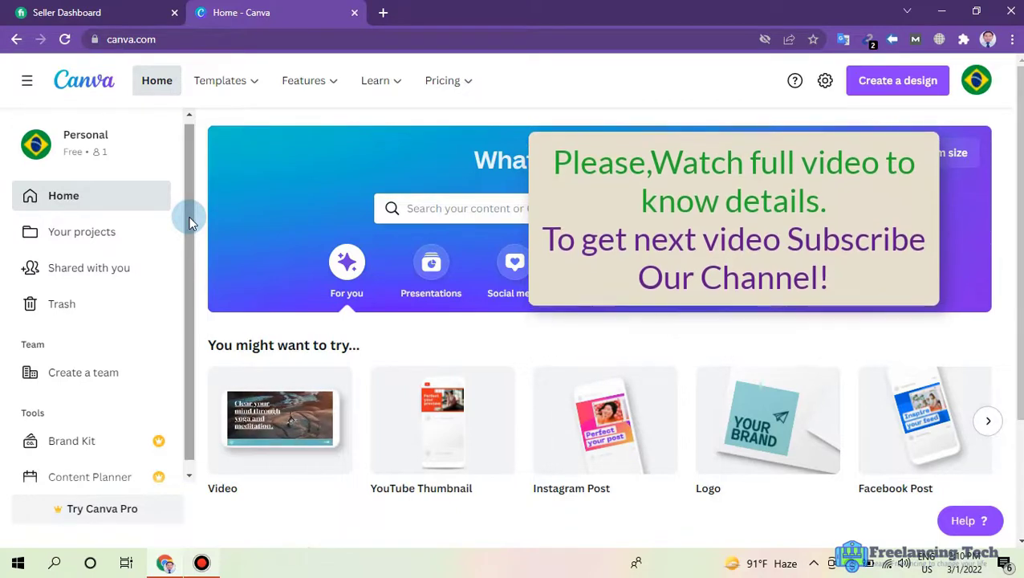
scroll(190, 210, down, 1)
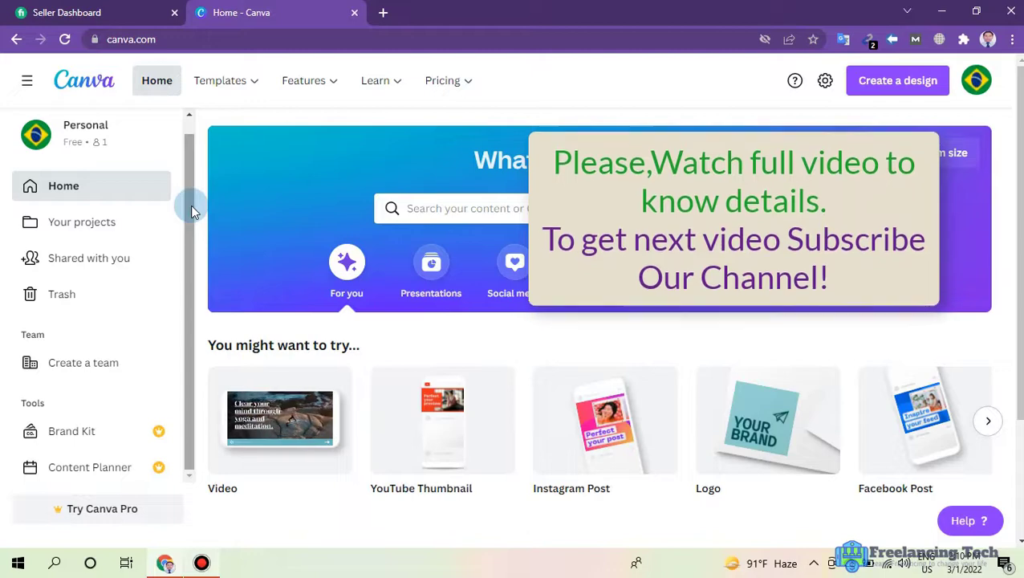
Open Your projects and look through the recent designs.
click(74, 187)
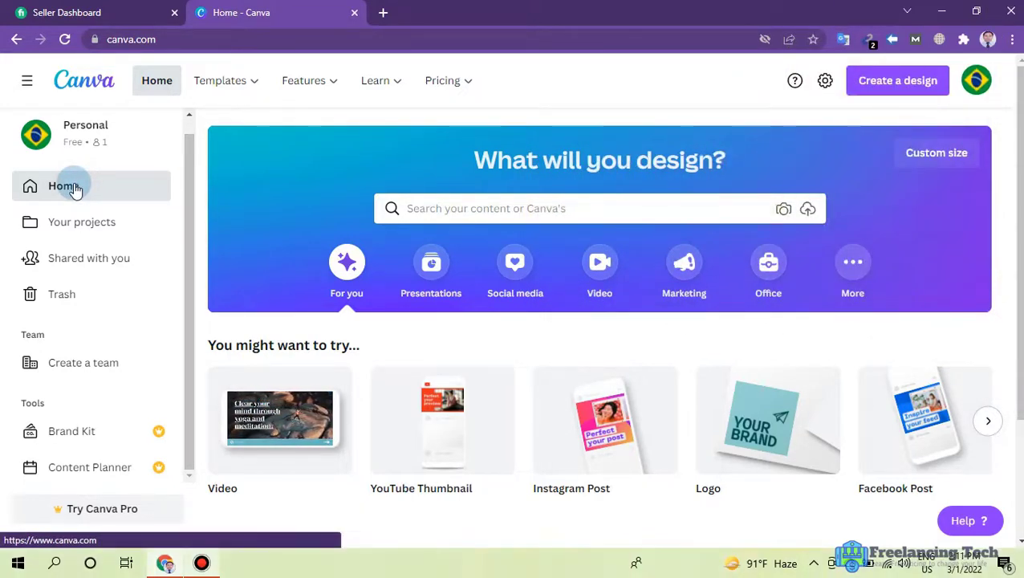
click(94, 222)
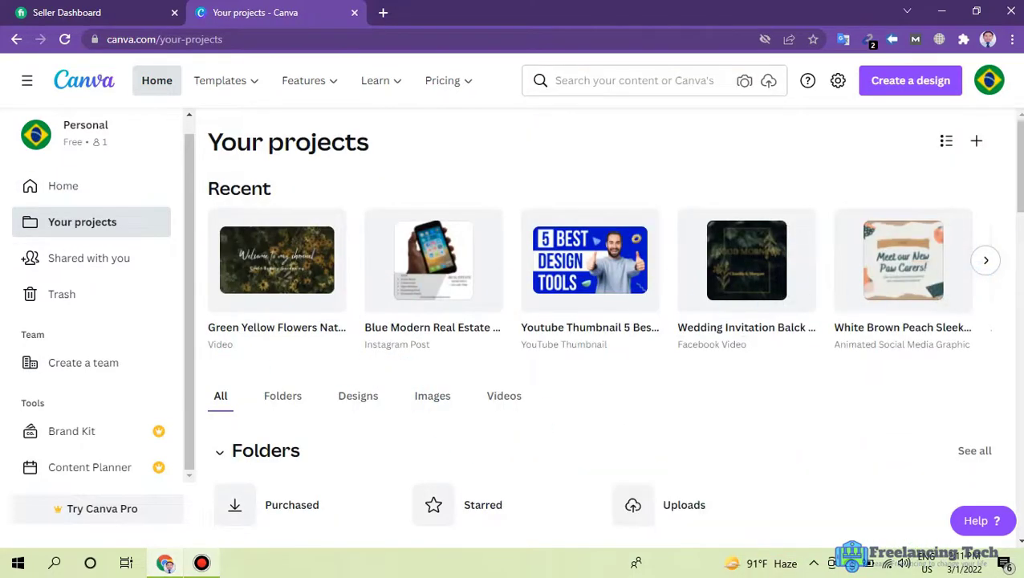
click(987, 261)
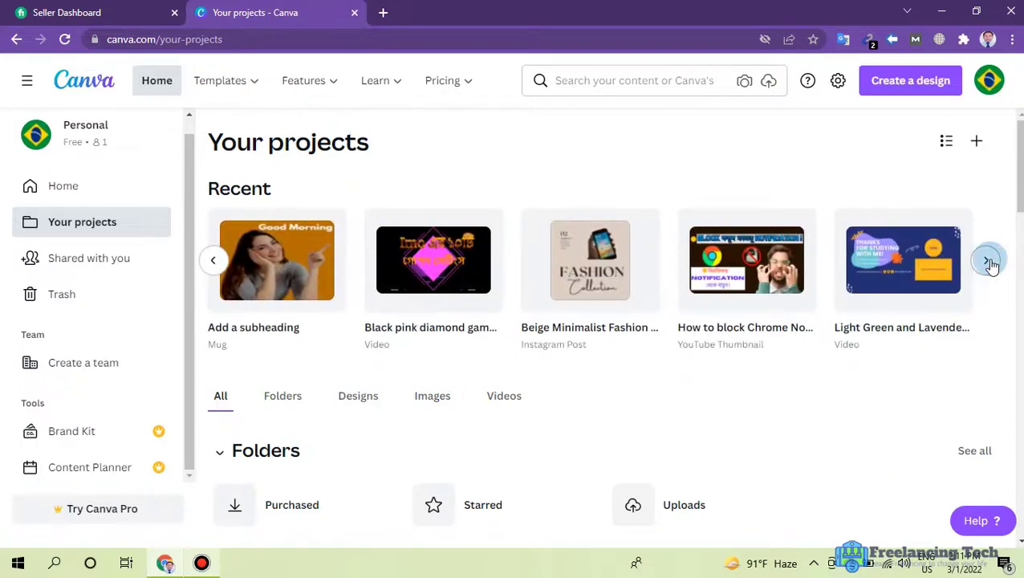
click(988, 262)
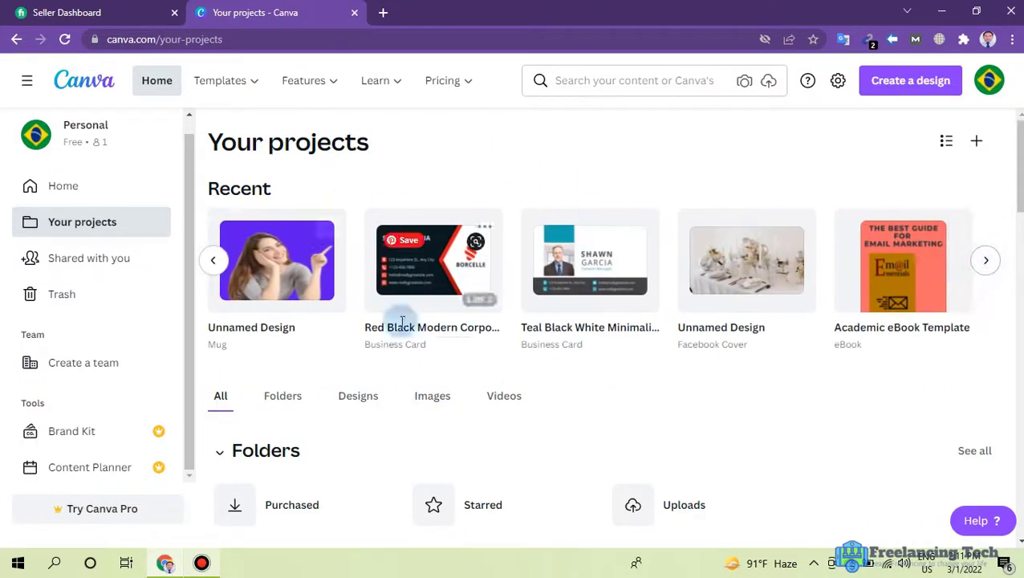
Check the items shared with the account and view the deleted images in Trash.
click(120, 263)
click(66, 295)
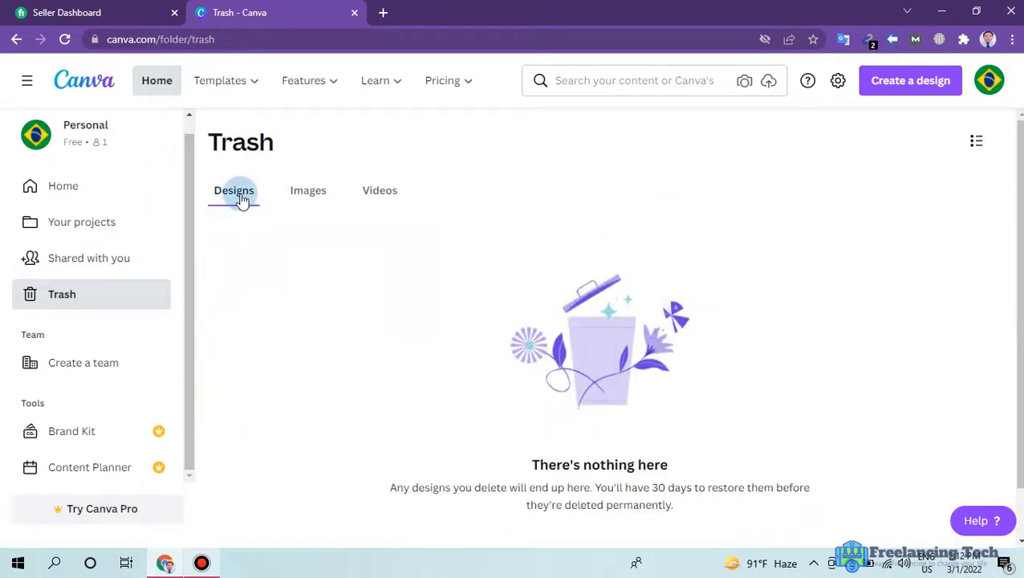
click(313, 194)
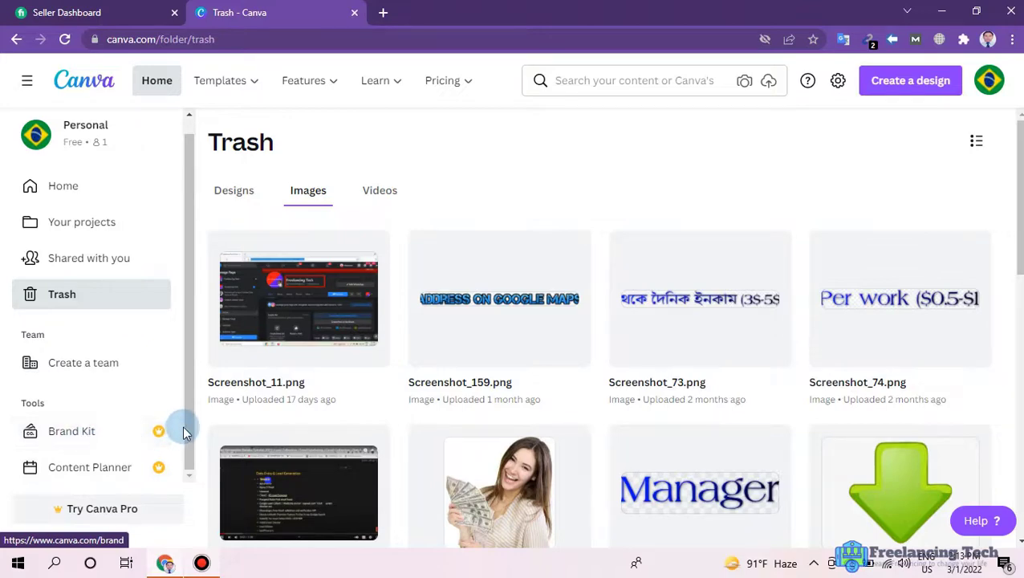
View the Canva Pro free trial offer and close it without starting the trial.
click(118, 512)
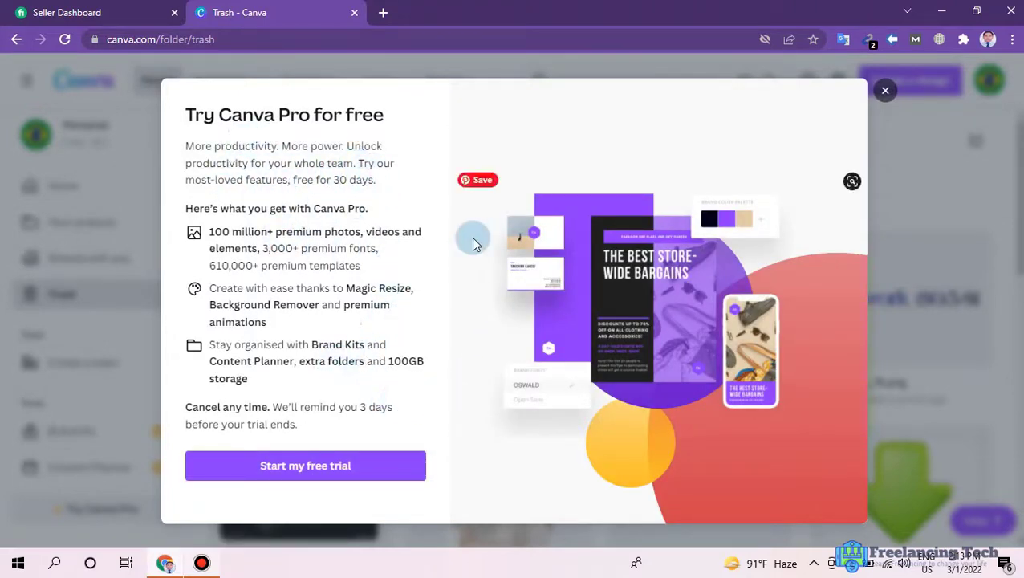
click(885, 92)
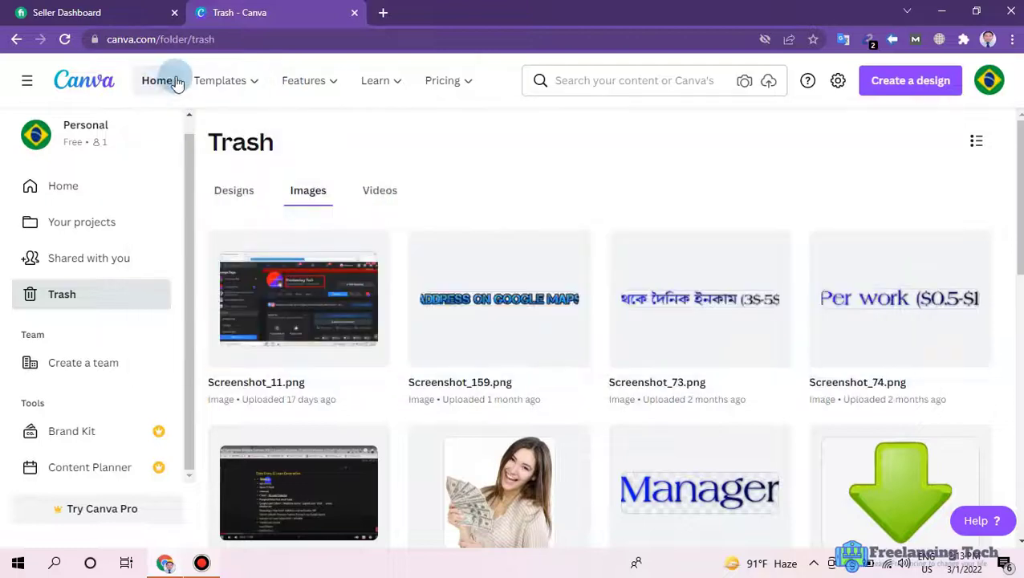
Open the Instagram Posts template category and browse through its template designs.
mouse_move(224, 88)
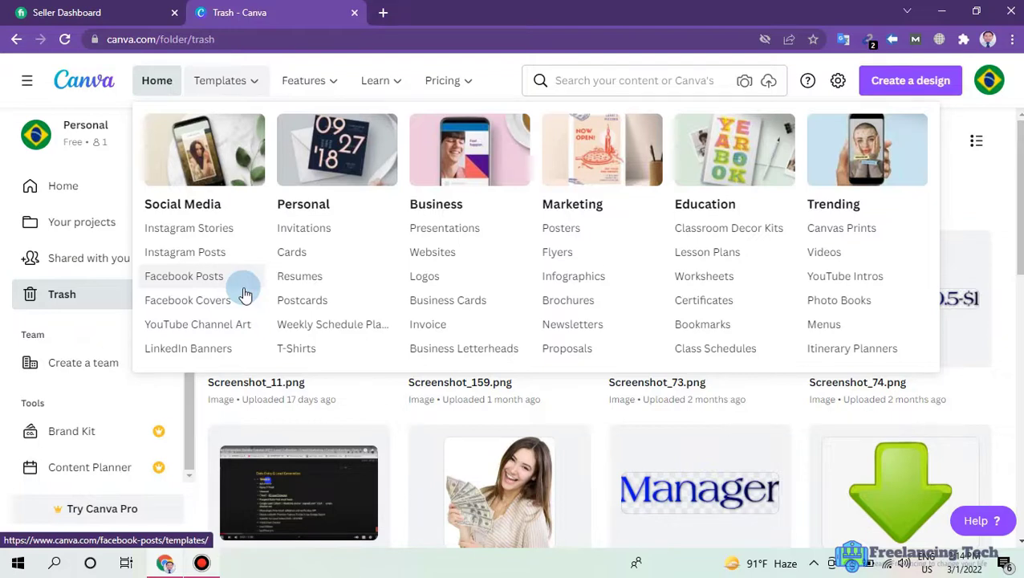
click(248, 253)
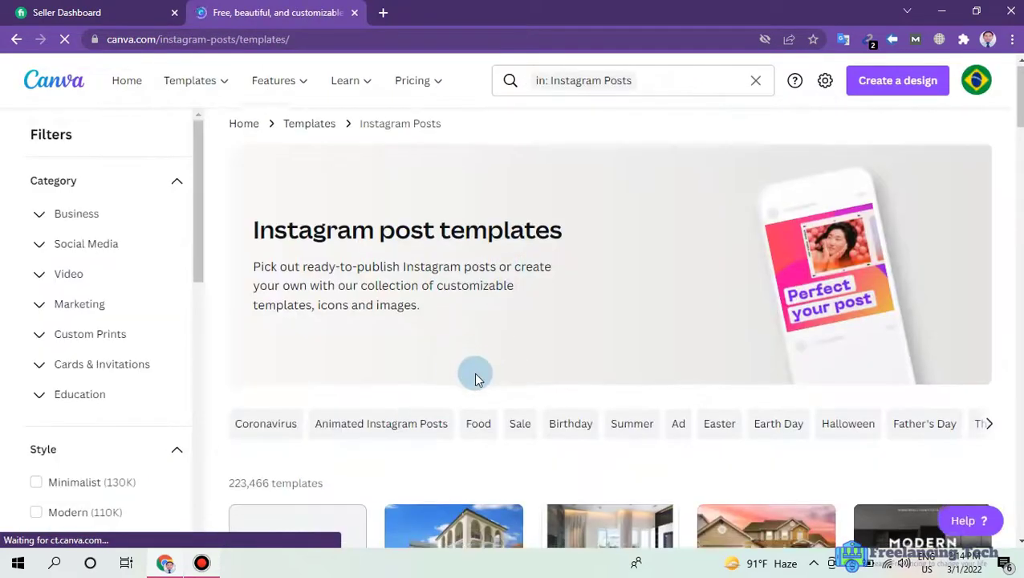
scroll(475, 378, down, 3)
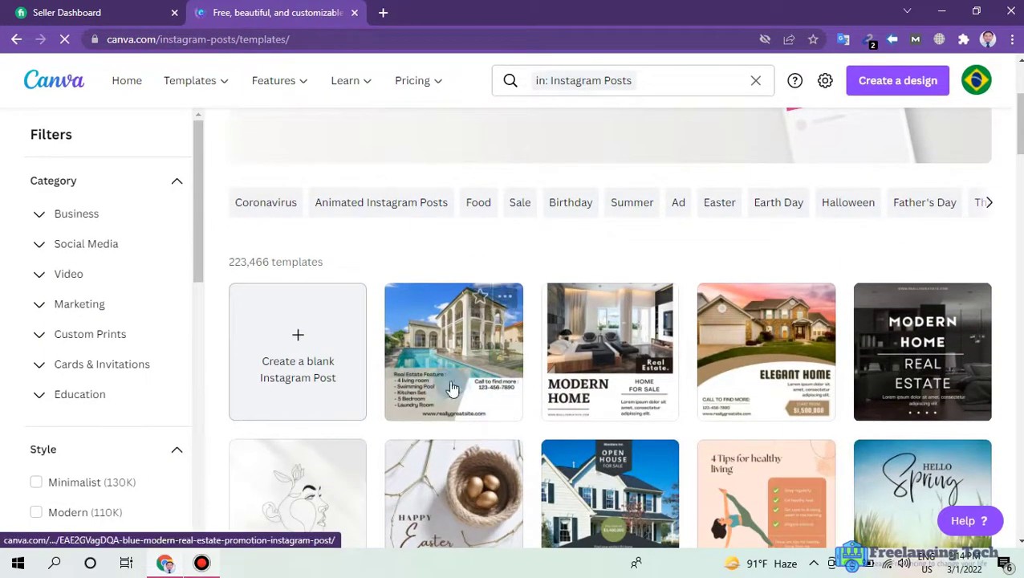
scroll(470, 317, down, 6)
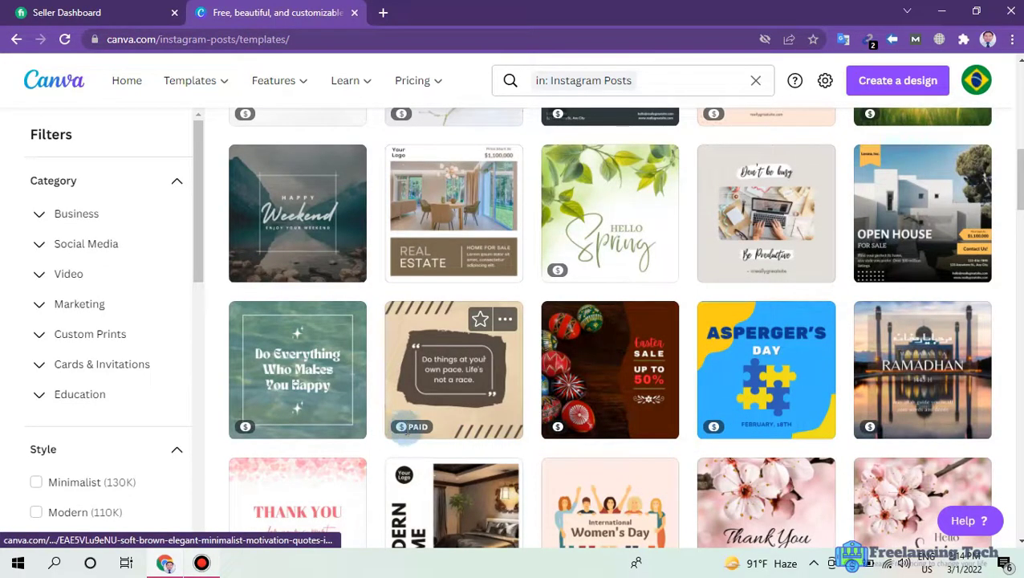
scroll(549, 399, down, 2)
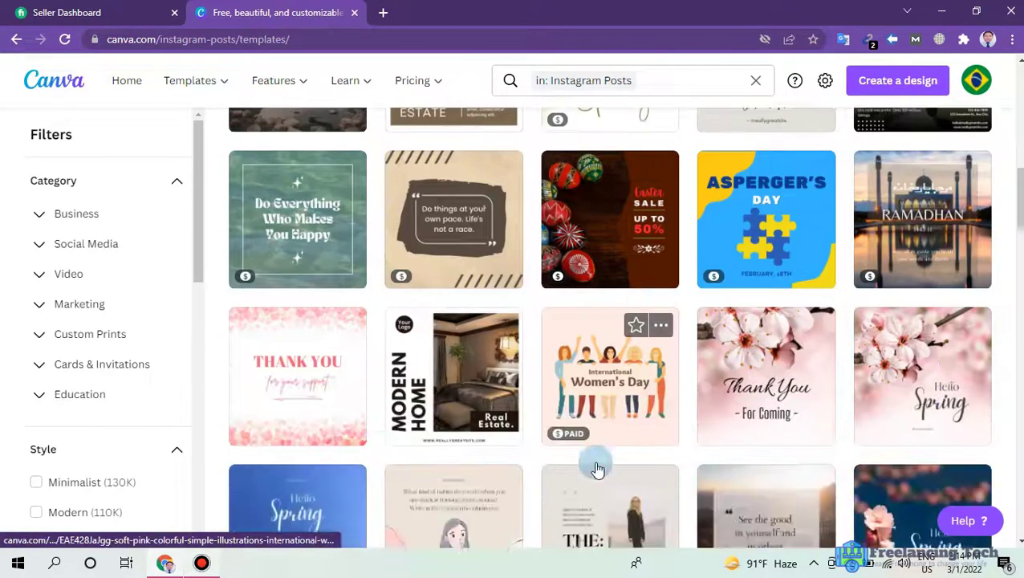
scroll(597, 469, down, 1)
scroll(513, 401, up, 6)
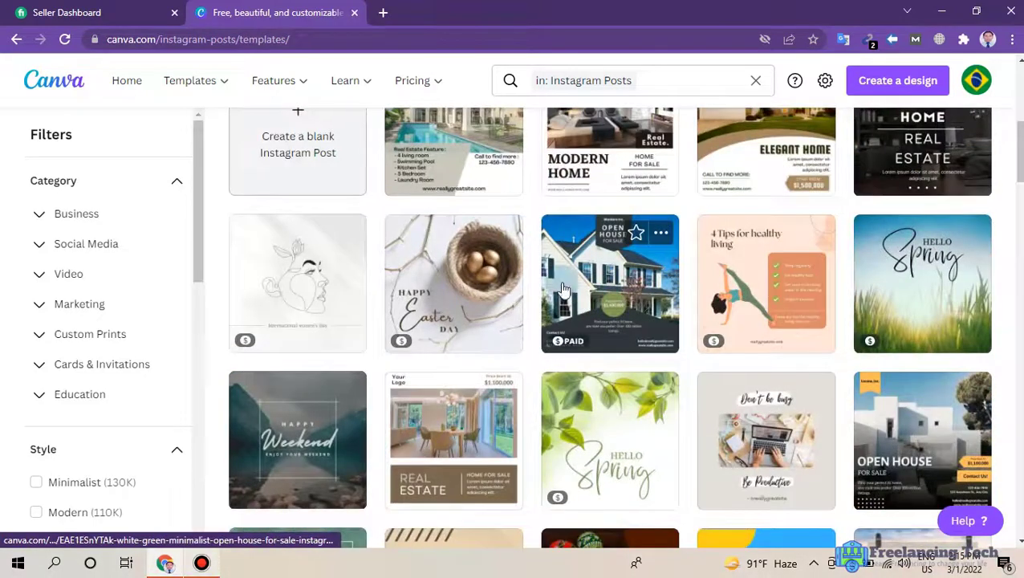
scroll(450, 305, up, 1)
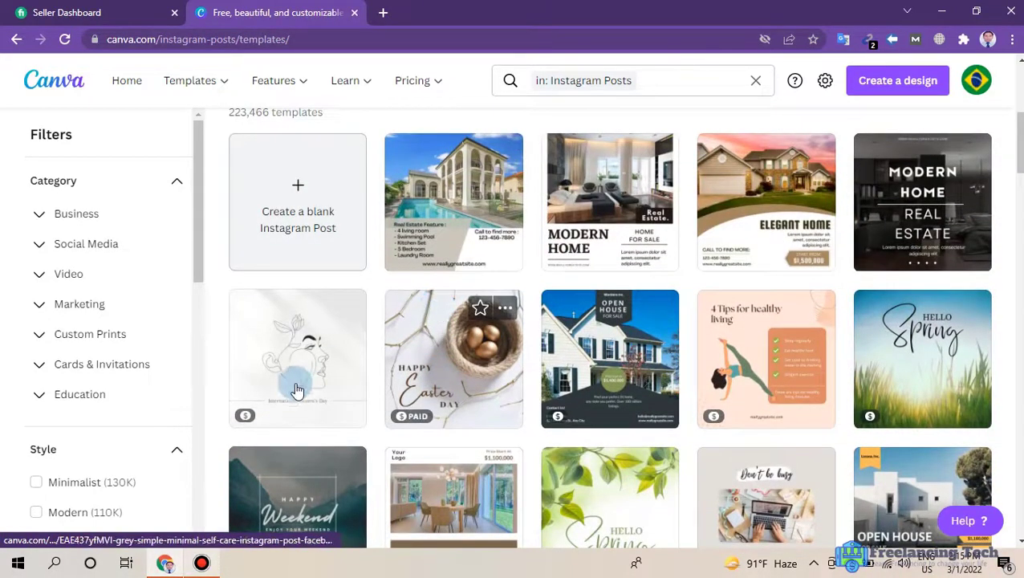
Customise the Blue Modern Real Estate Promotion Instagram Post template and replace a line of its feature list with "Pond water".
click(464, 234)
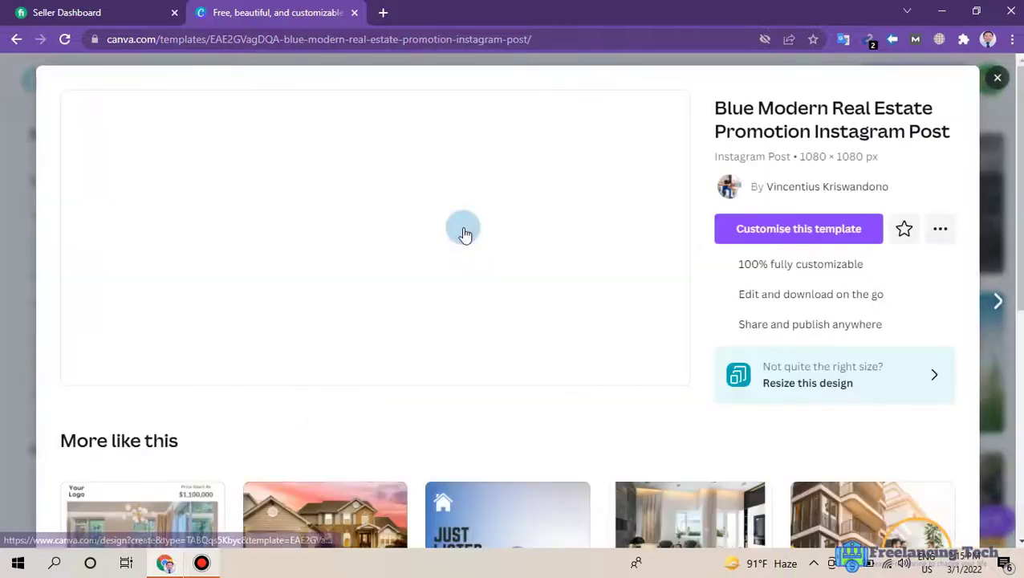
click(845, 240)
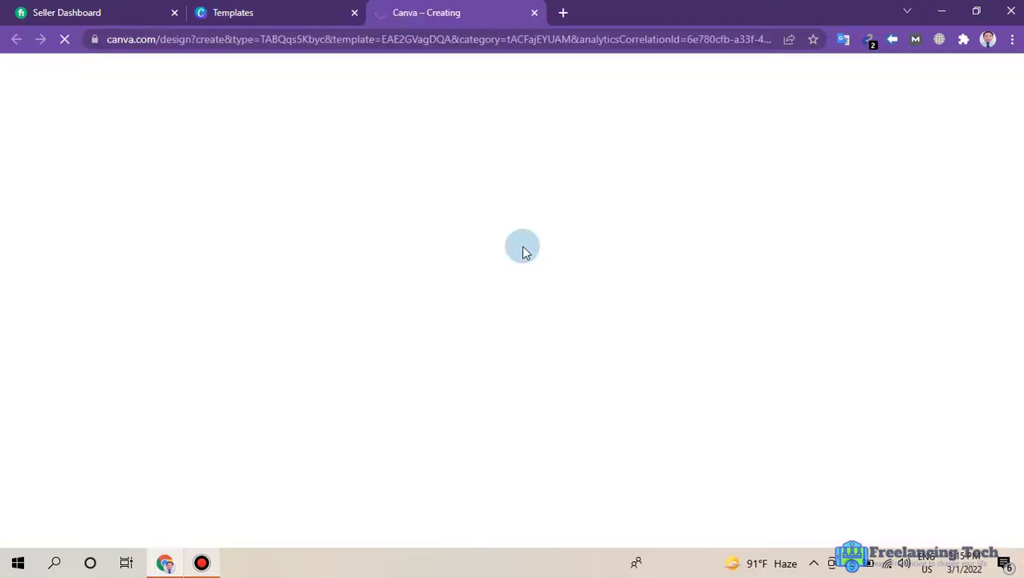
click(647, 283)
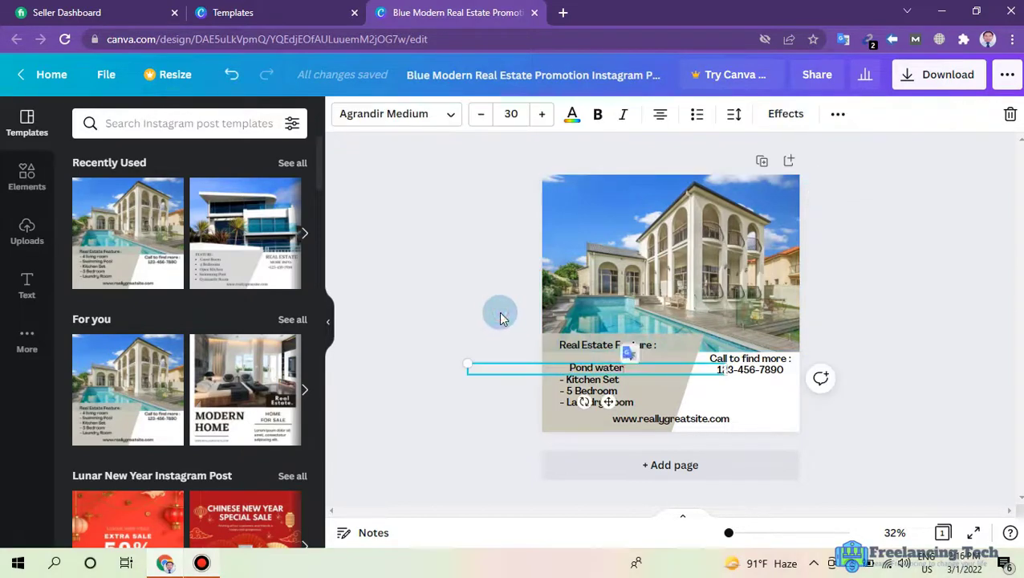
Change the "Pond water" text to the League Spartan font and colour it red.
click(498, 313)
click(573, 366)
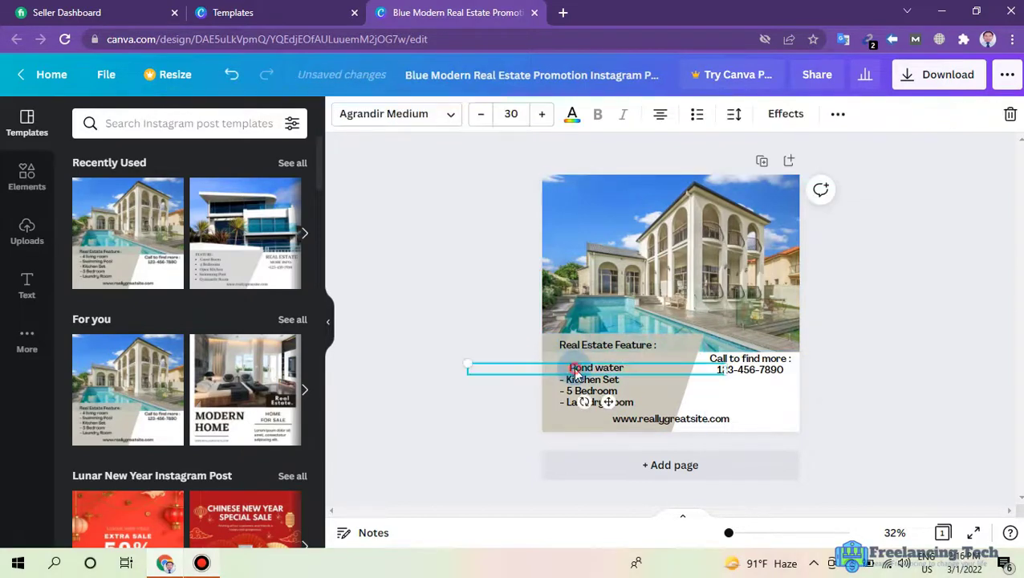
click(425, 116)
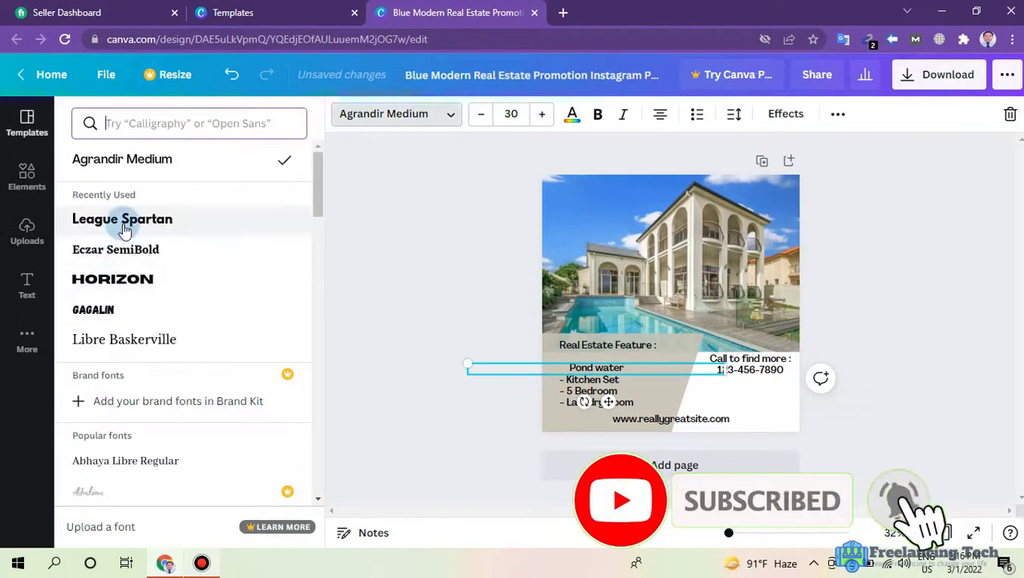
click(126, 222)
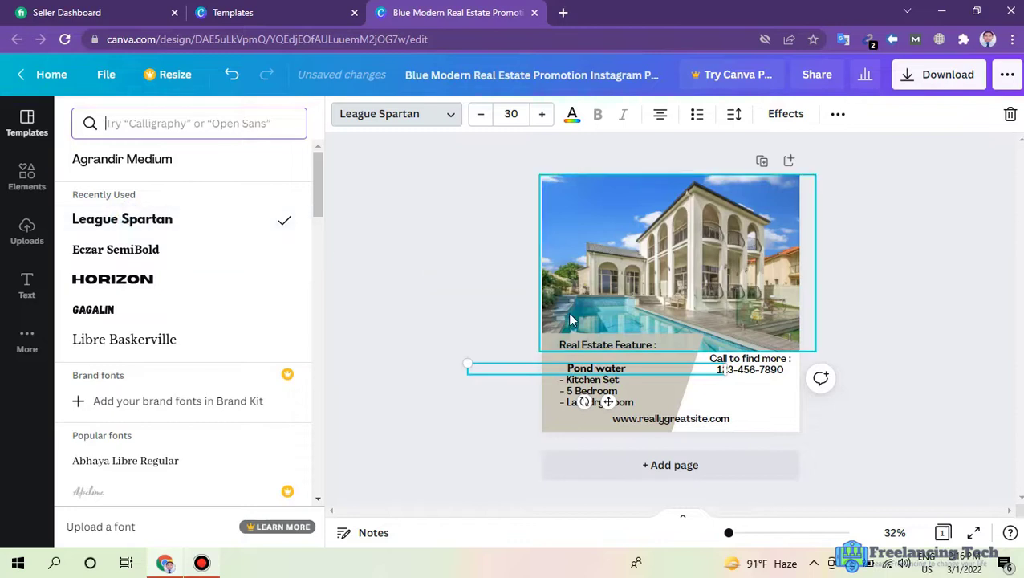
click(572, 117)
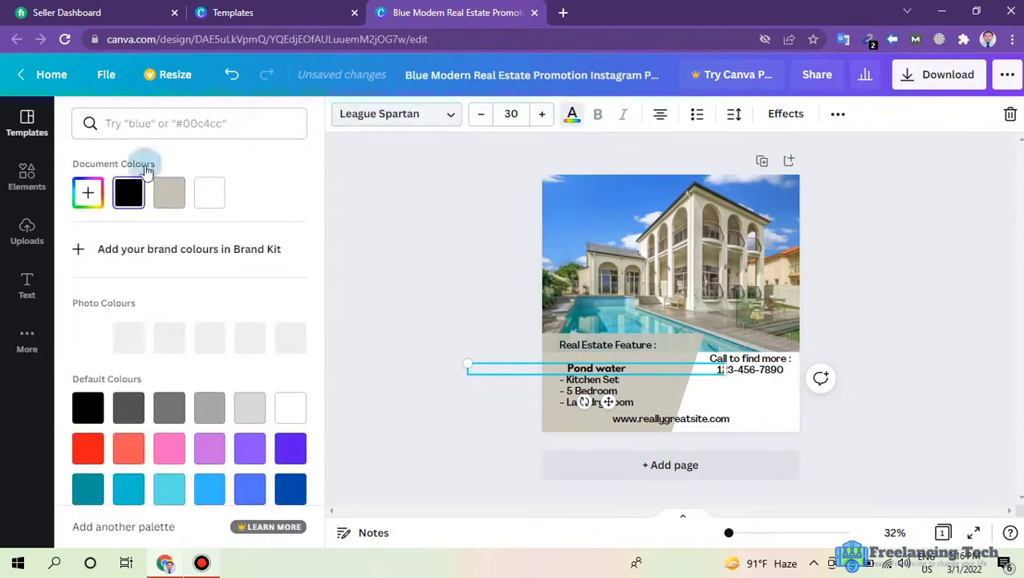
click(87, 386)
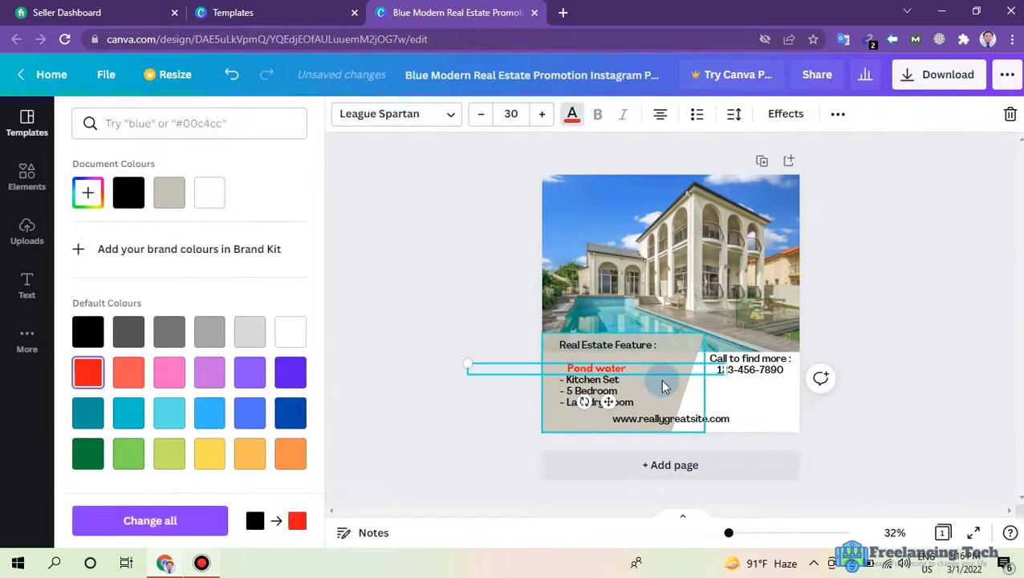
Set the "Pond water" text size to 64, then reposition its box and scale the text down to about 54.9.
click(511, 113)
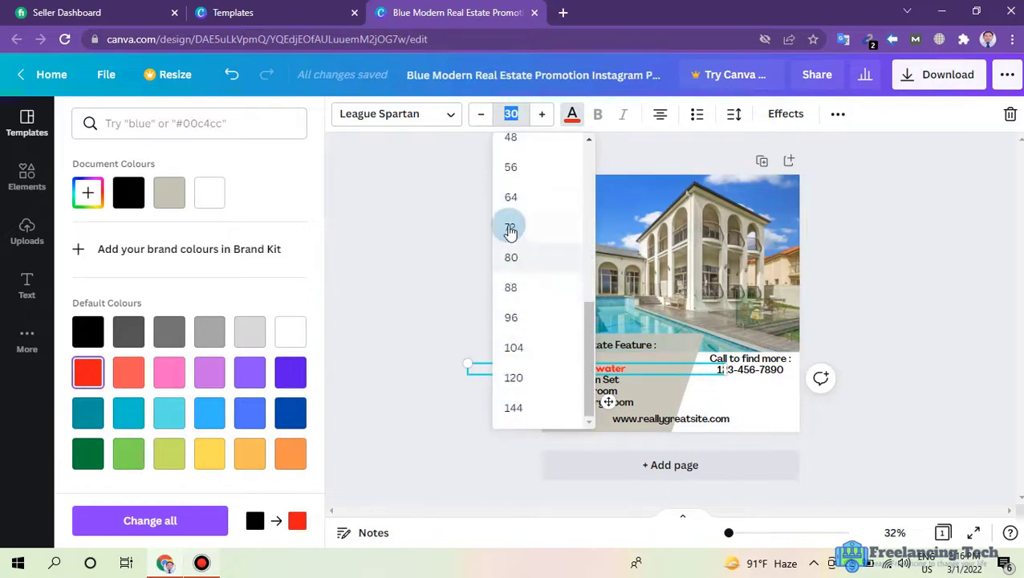
click(510, 197)
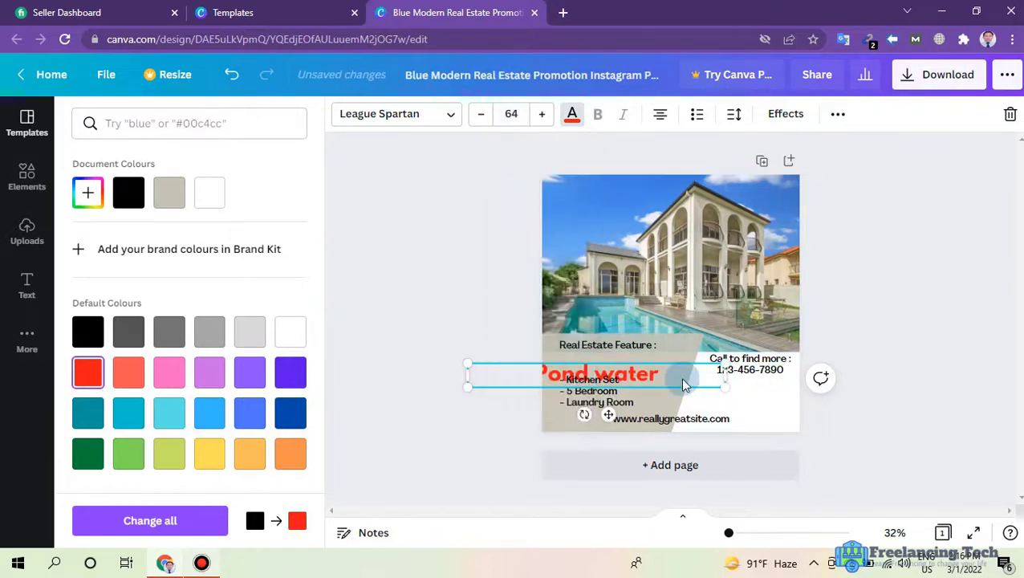
drag(680, 378, 706, 372)
drag(752, 382, 715, 379)
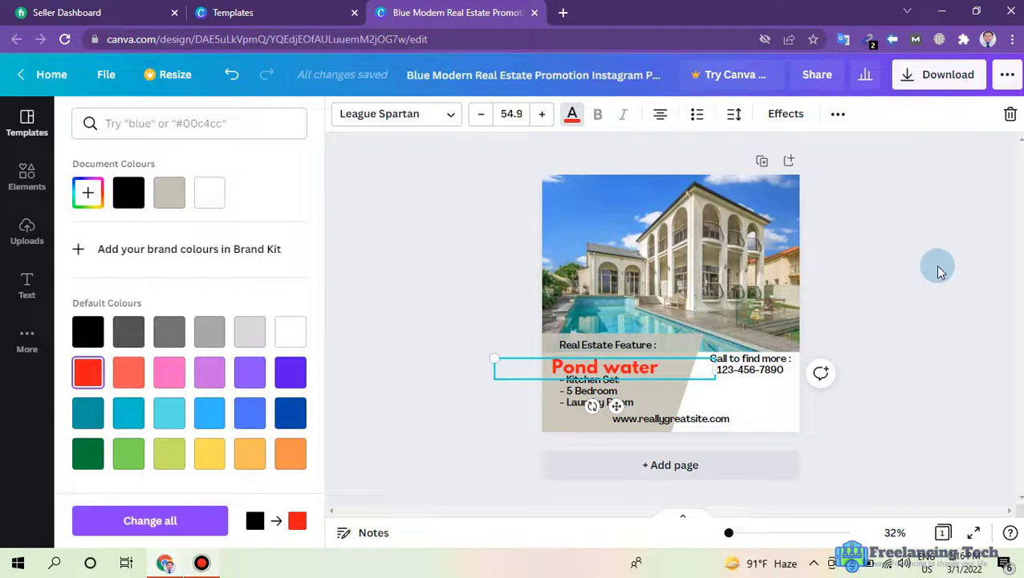
click(939, 269)
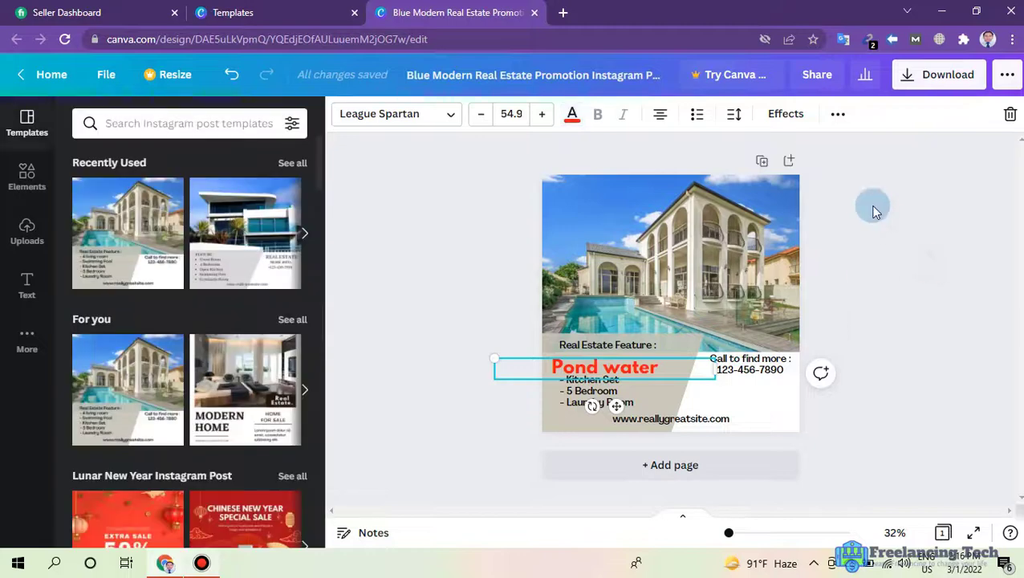
Download the real estate design as a PNG file after reviewing the available file types.
click(947, 75)
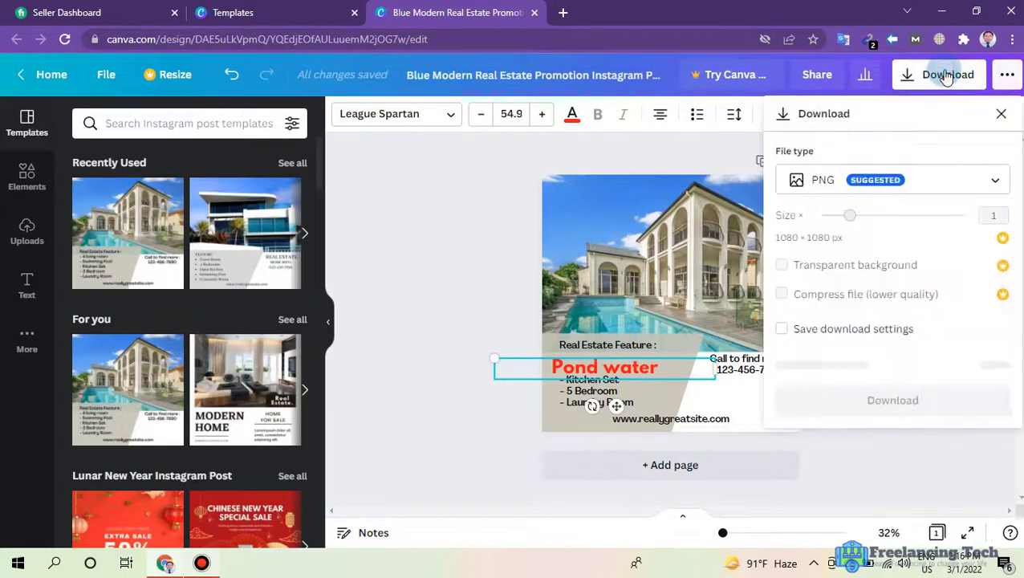
click(786, 169)
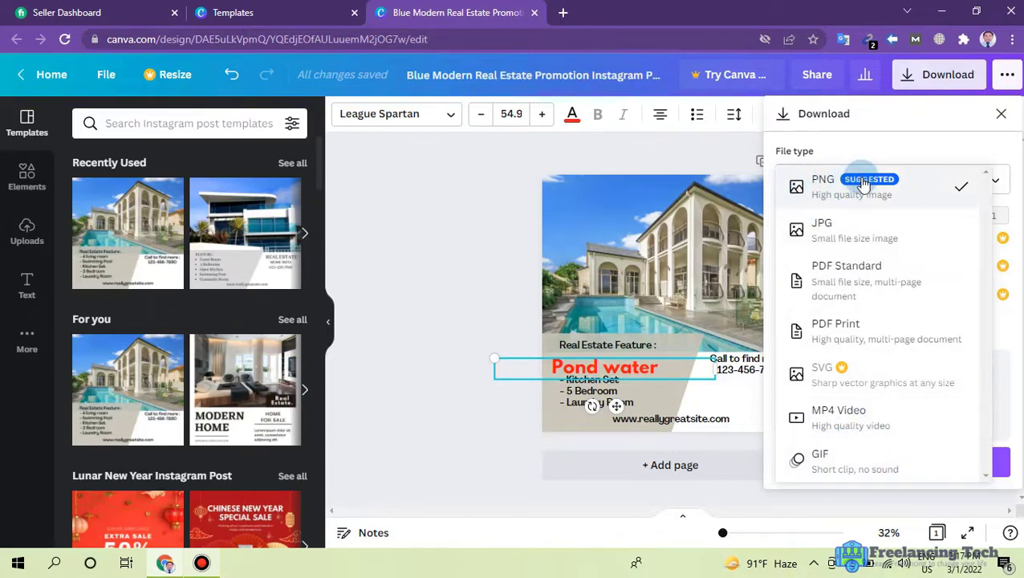
click(841, 502)
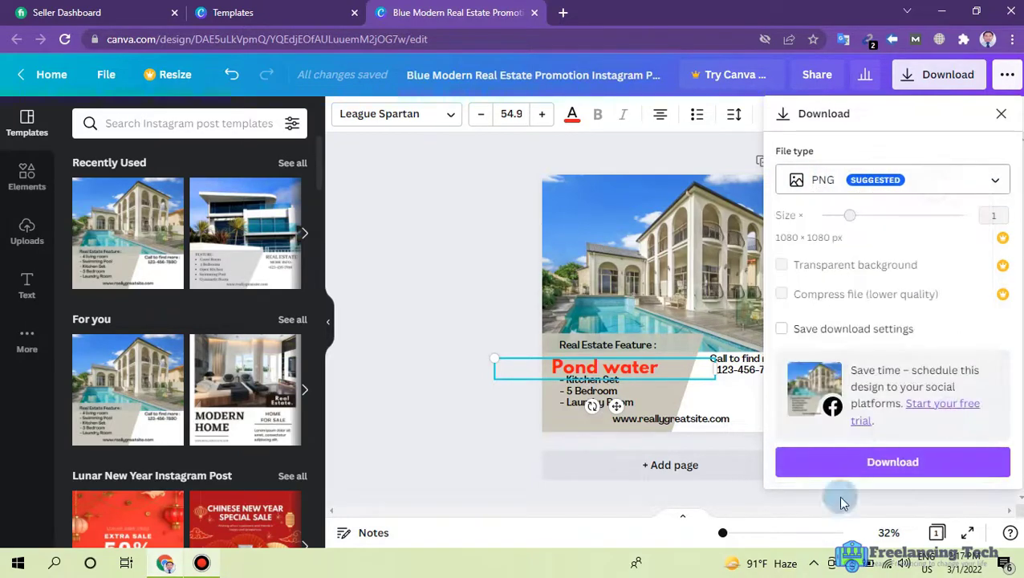
click(880, 464)
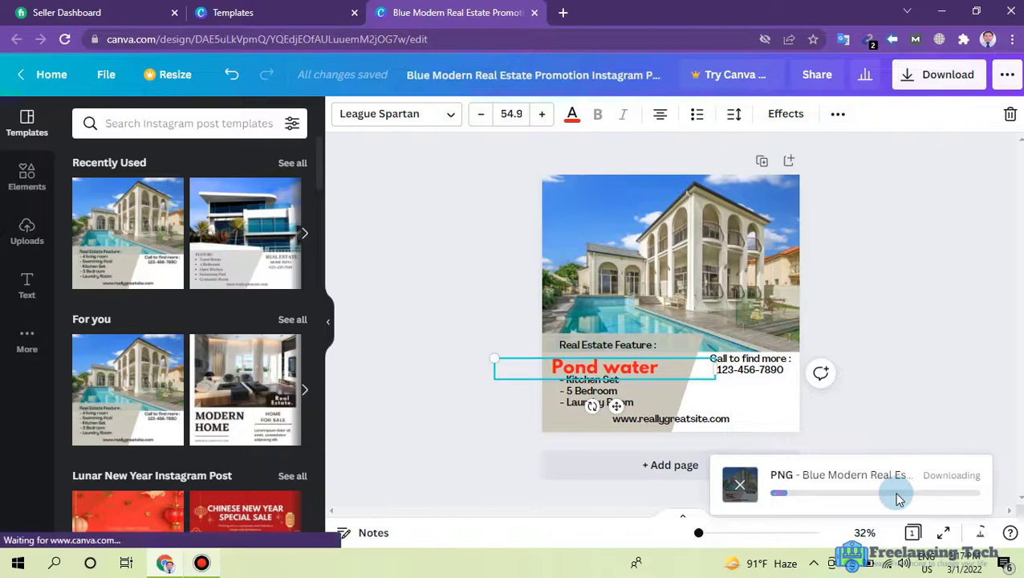
click(967, 333)
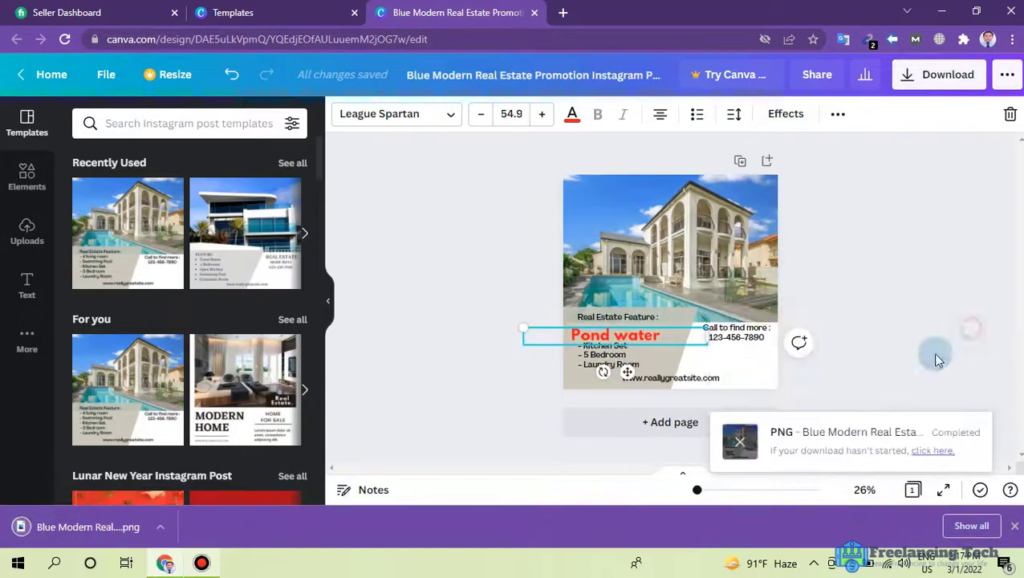
Minimise the browser and open the Downloads folder in This PC to check the downloaded image.
click(941, 11)
double_click(78, 113)
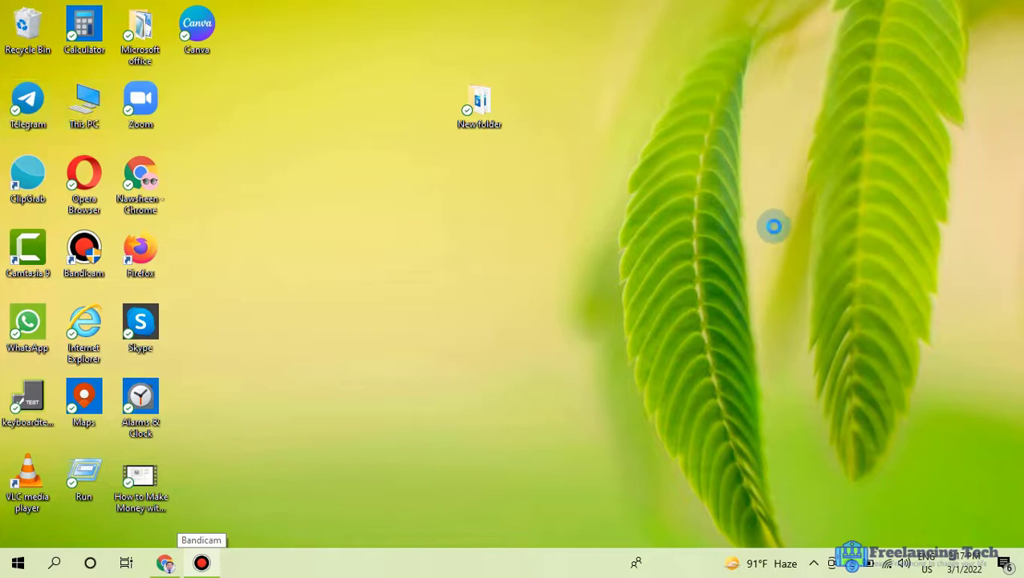
double_click(771, 122)
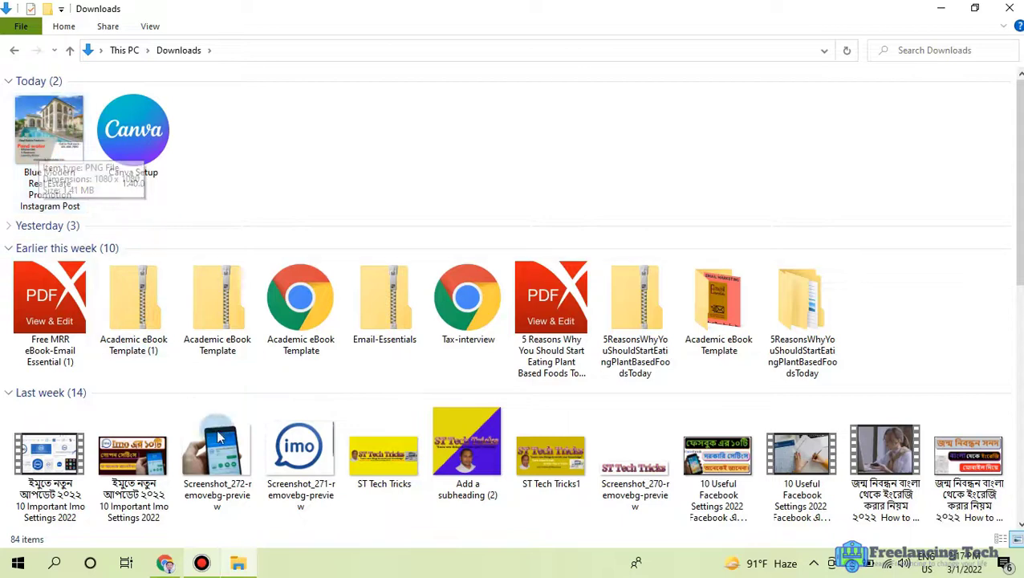
click(201, 558)
Return to Chrome, open the Videos templates and customise the Green Yellow Flowers Natural Youtube Intro template.
click(166, 564)
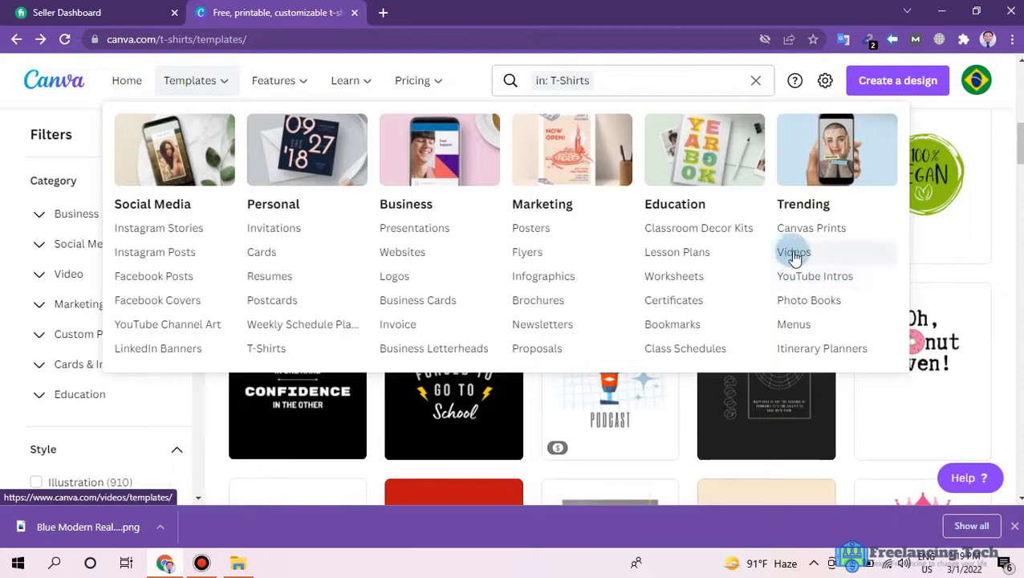
click(795, 252)
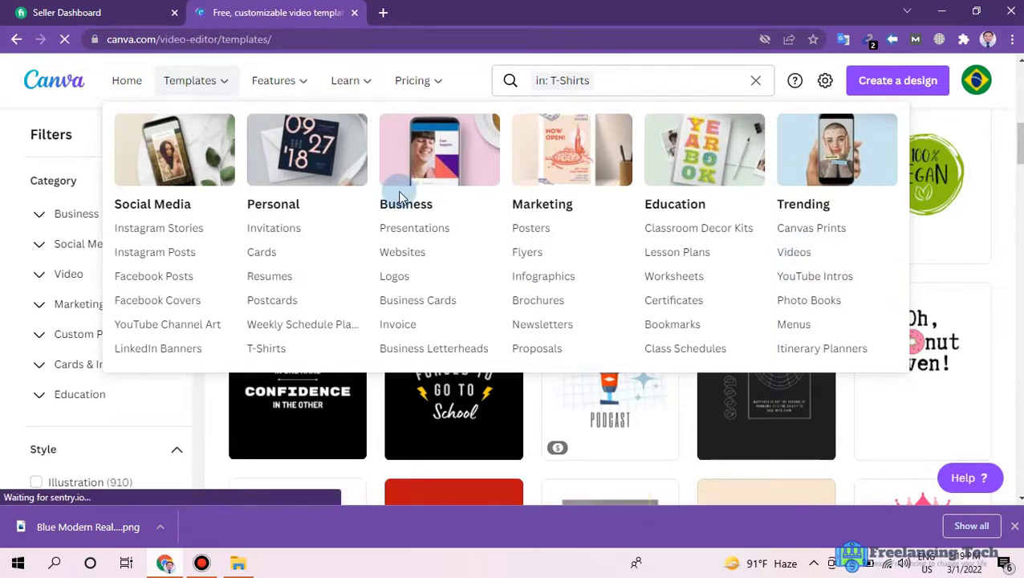
scroll(561, 248, down, 3)
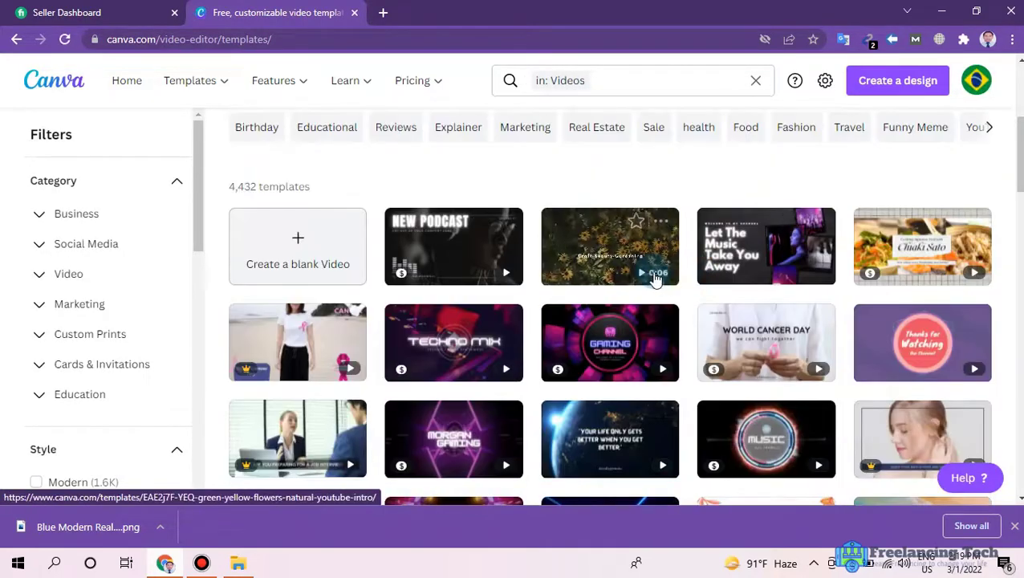
click(642, 273)
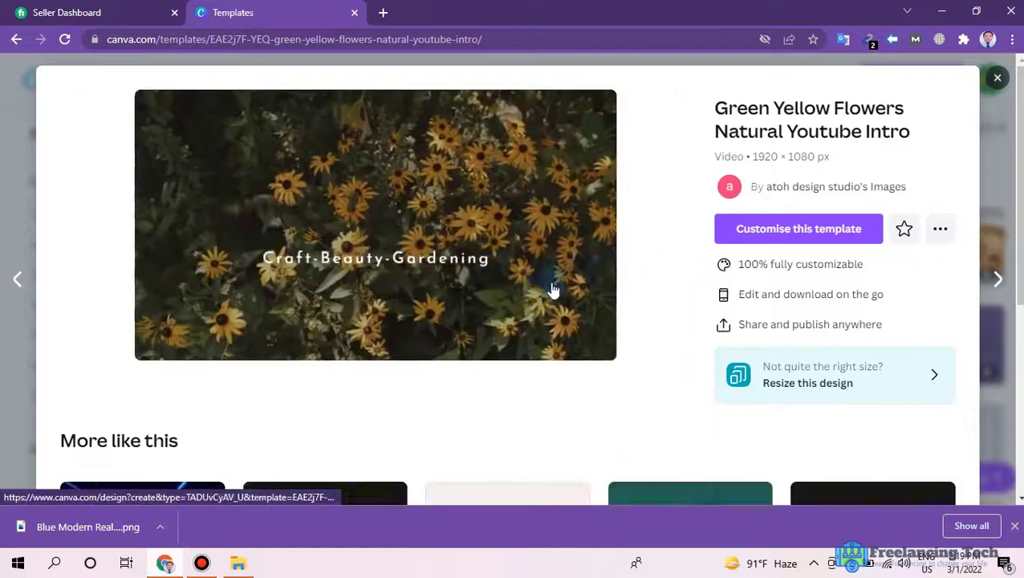
click(803, 229)
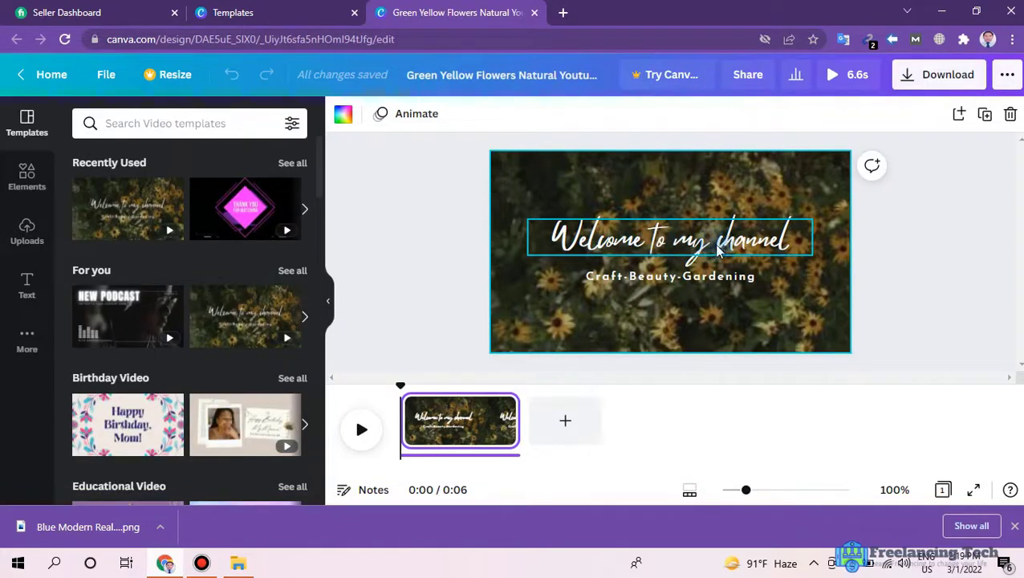
Replace the "Craft-Beauty-Gardening" subtitle in the video with "Freelancing Tech".
click(652, 278)
double_click(652, 277)
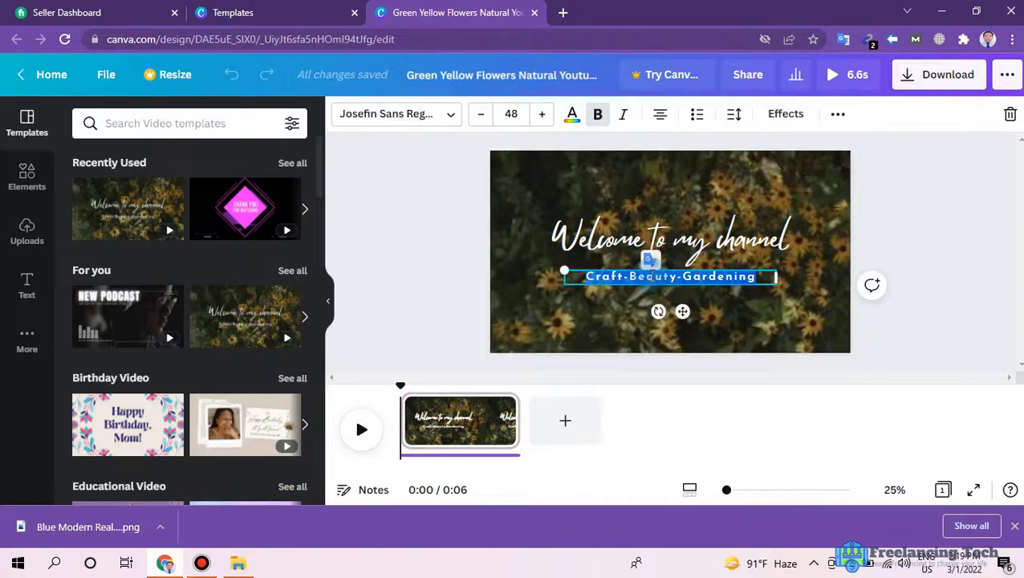
text(Freelancing Tech)
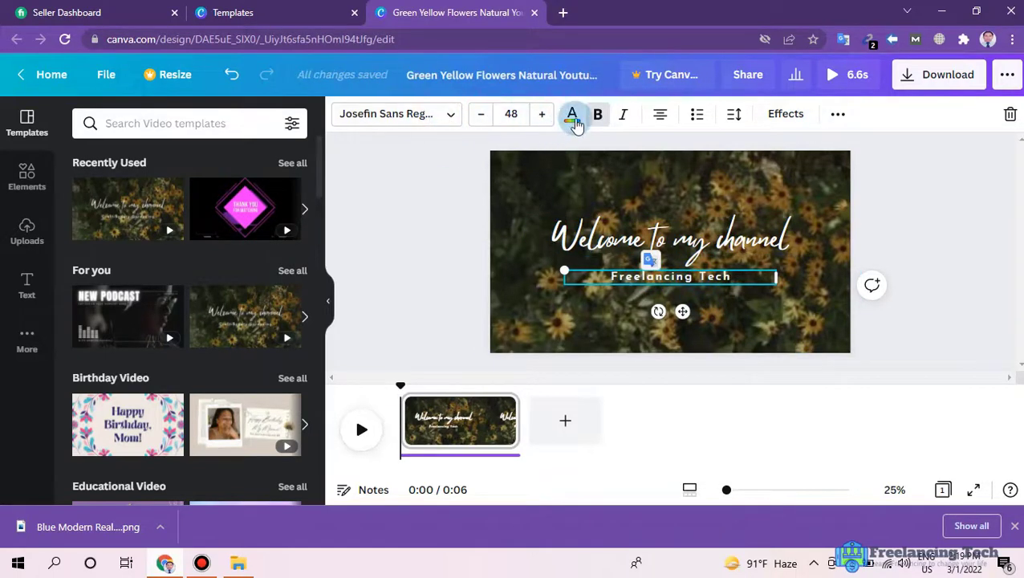
Recolour the "Freelancing Tech" subtitle yellow-green, set its font to Horizon and enlarge it to size 58.4.
click(571, 115)
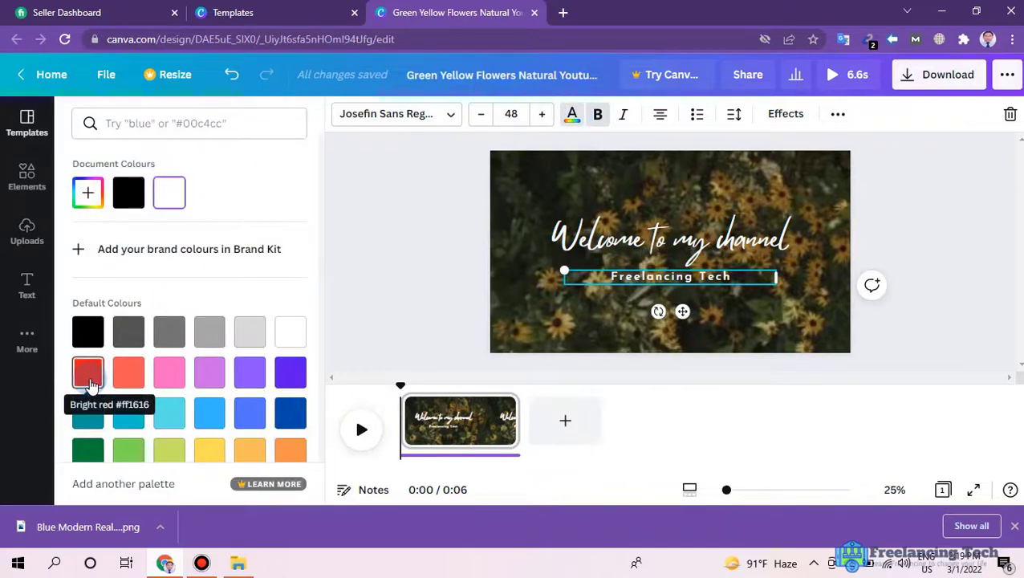
click(88, 371)
click(169, 445)
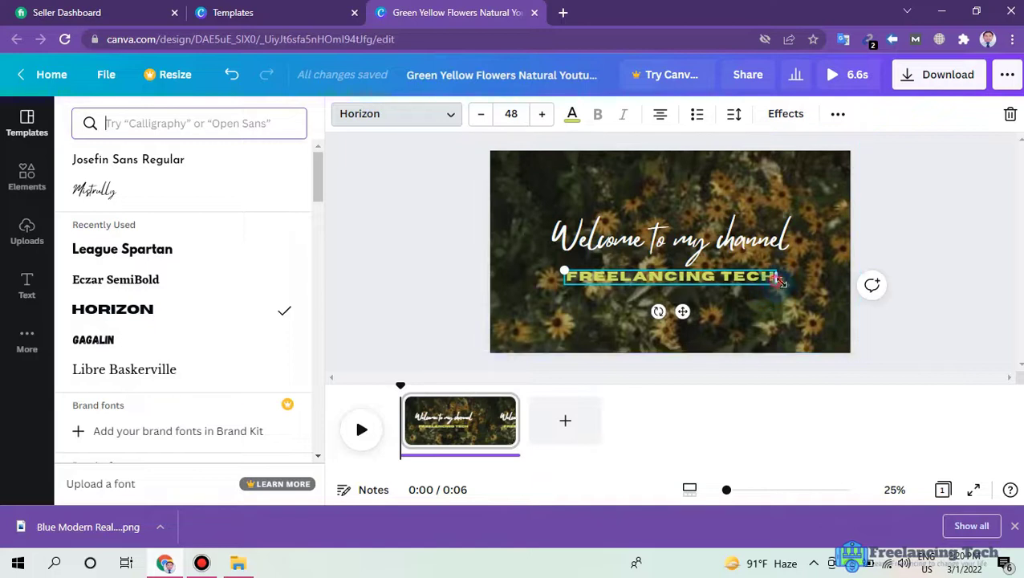
drag(779, 281, 820, 294)
Download the YouTube intro as an MP4 video.
click(938, 73)
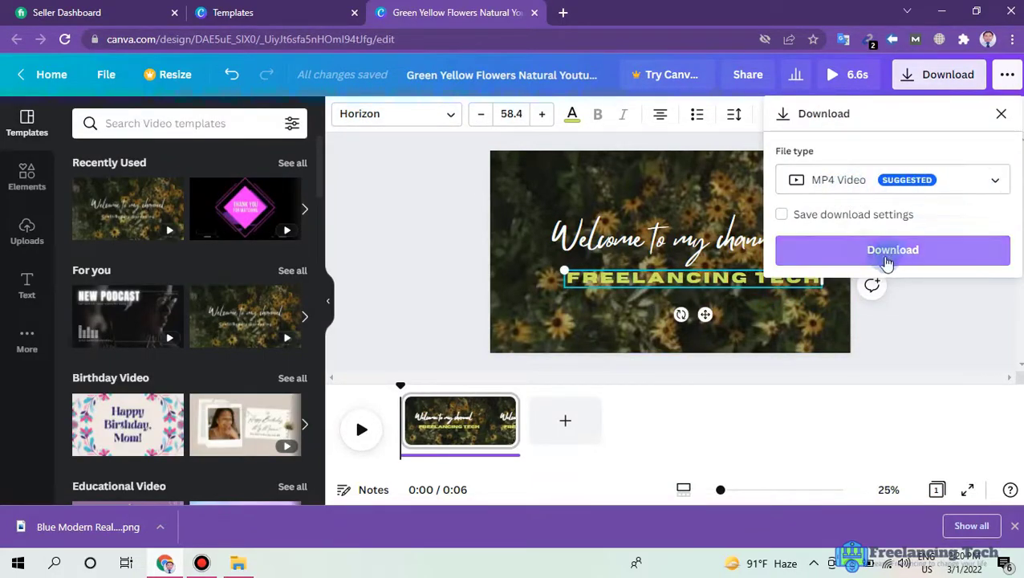
click(906, 253)
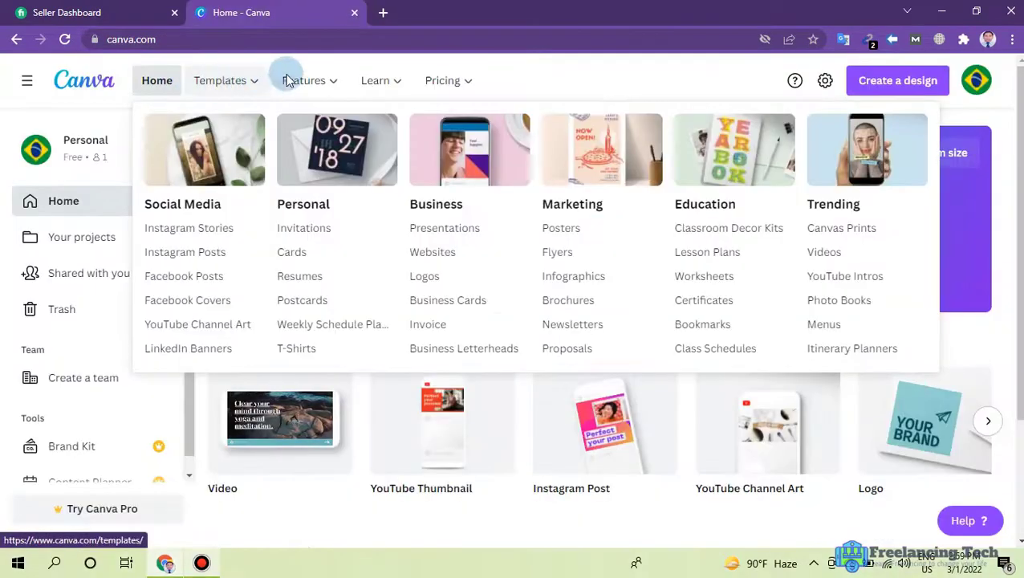
Browse the Backgrounds photo collection and use the blue and yellow Business Card Render photo in a new Facebook Post design.
mouse_move(325, 93)
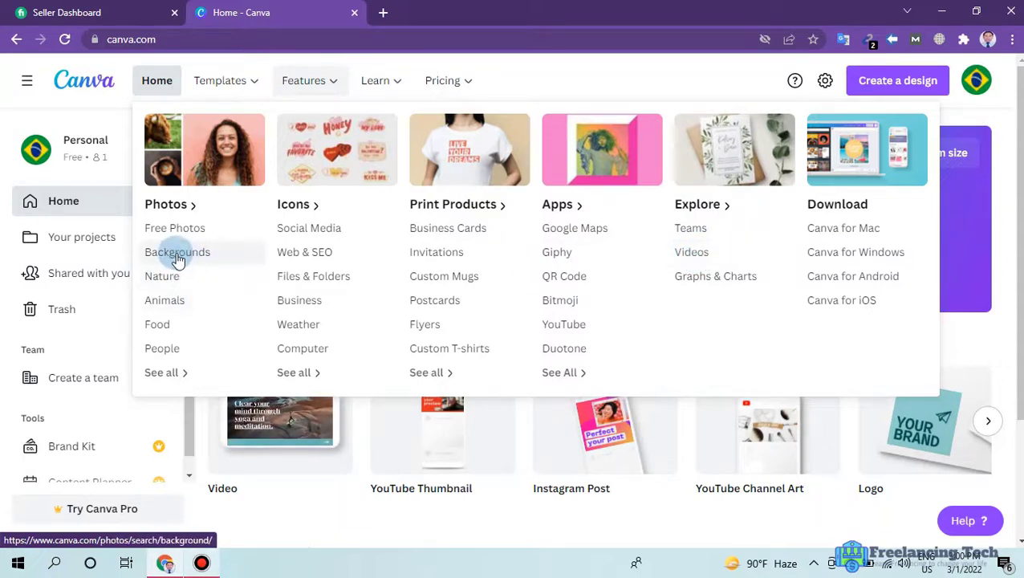
click(205, 255)
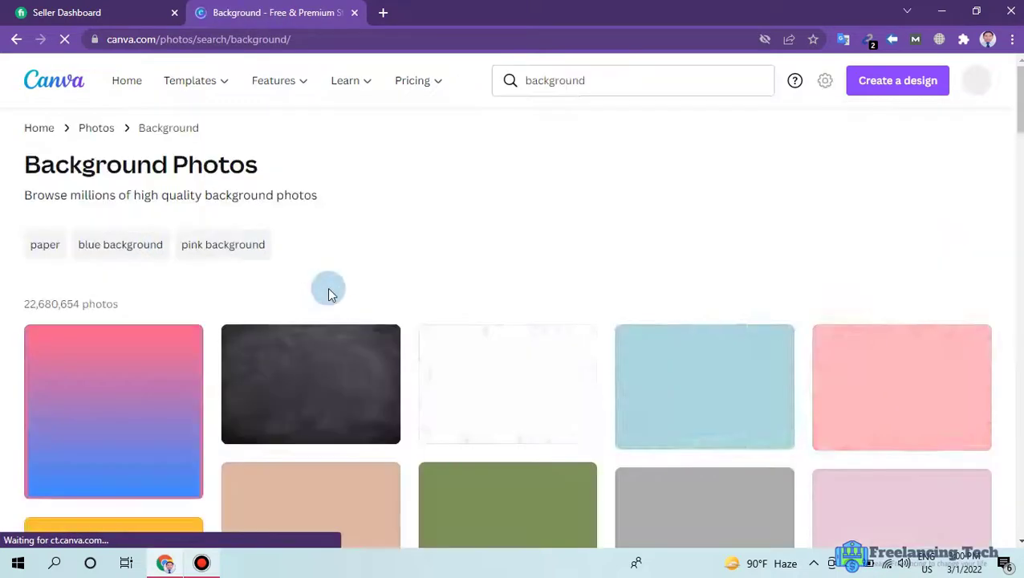
scroll(482, 349, down, 10)
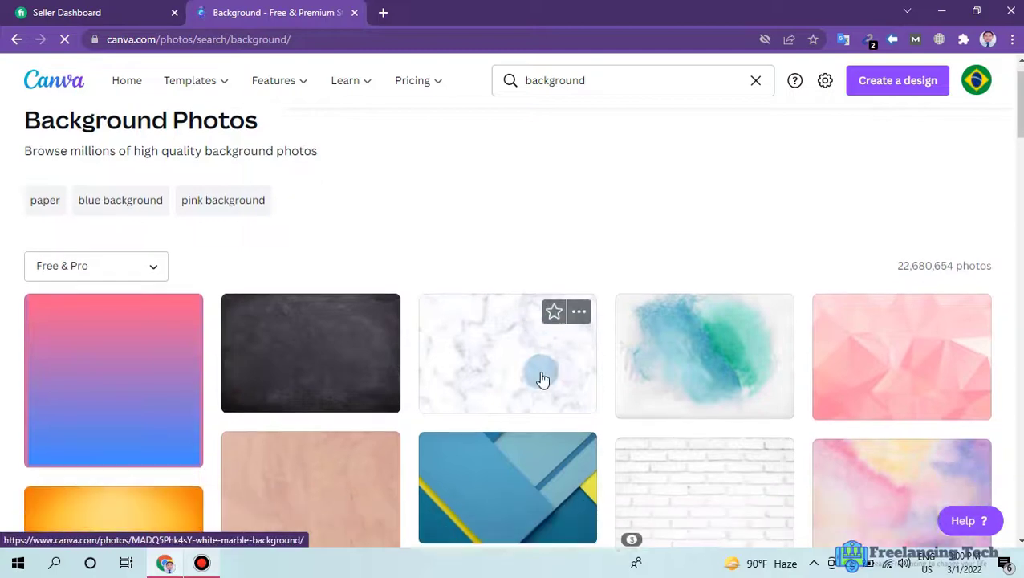
scroll(485, 346, up, 5)
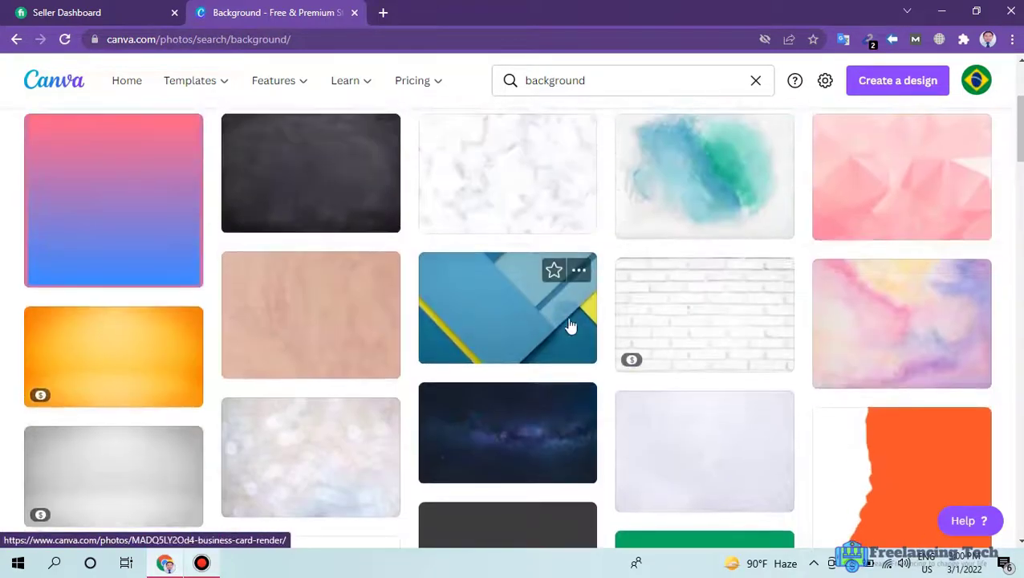
click(503, 320)
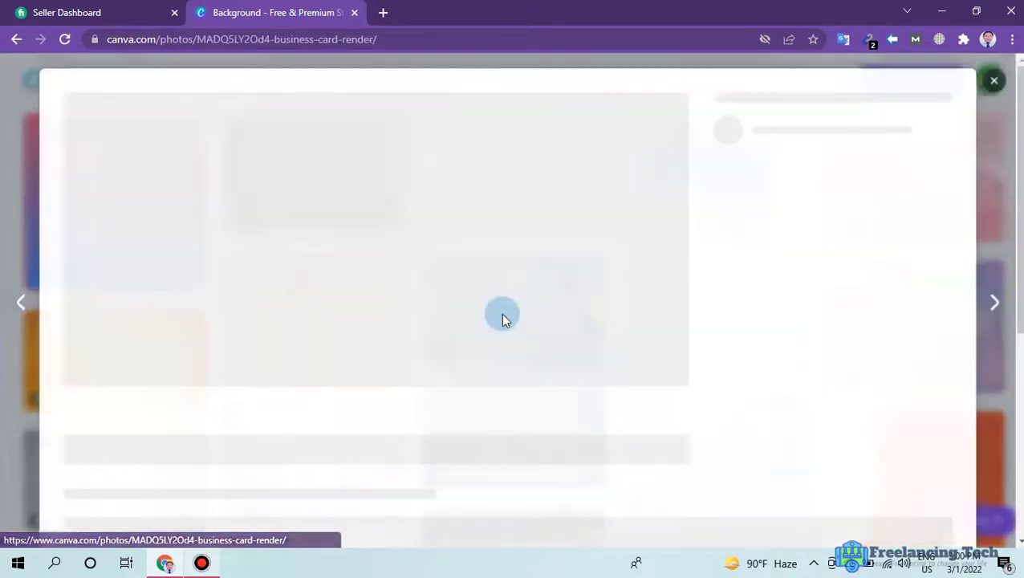
click(786, 197)
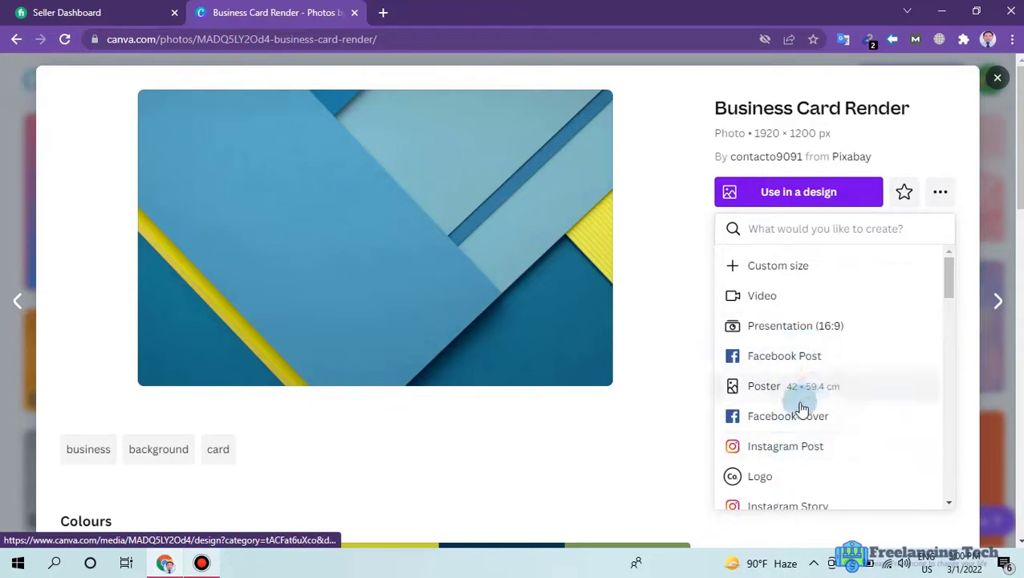
click(805, 363)
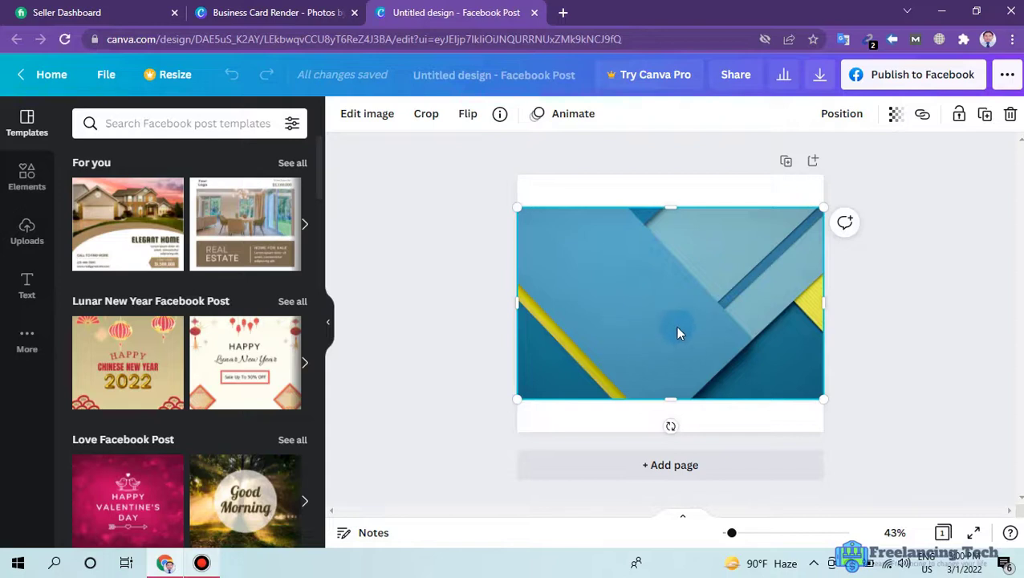
Stretch the photo's upper and lower edges to cover the whole page, about 940 wide by 859 high.
drag(666, 209, 679, 160)
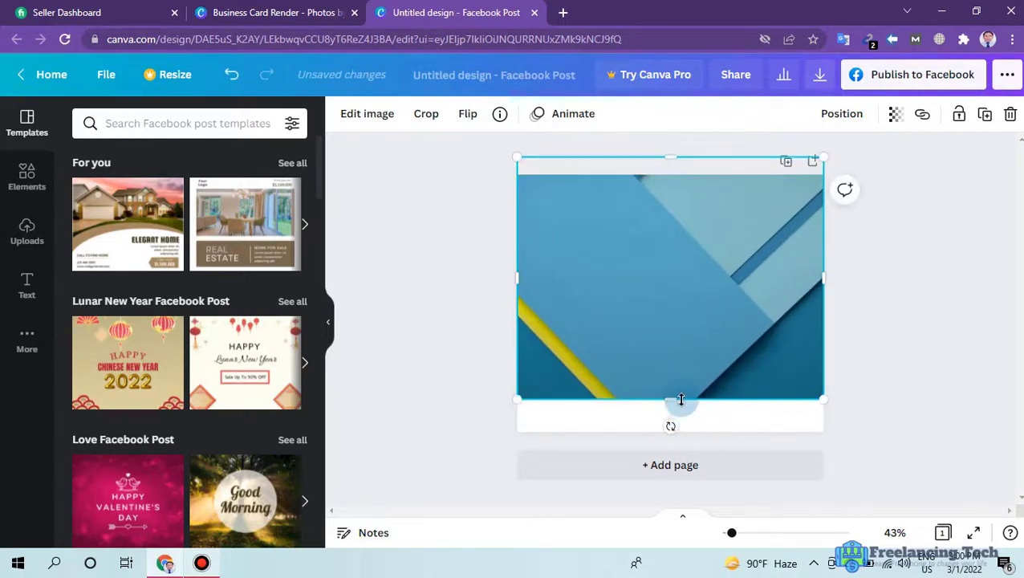
drag(672, 397, 670, 435)
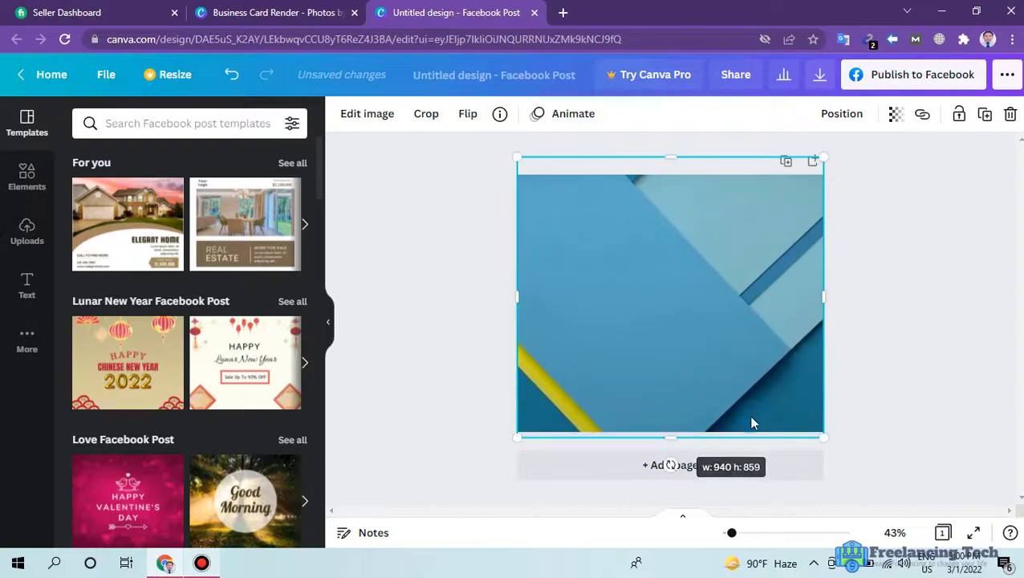
click(856, 255)
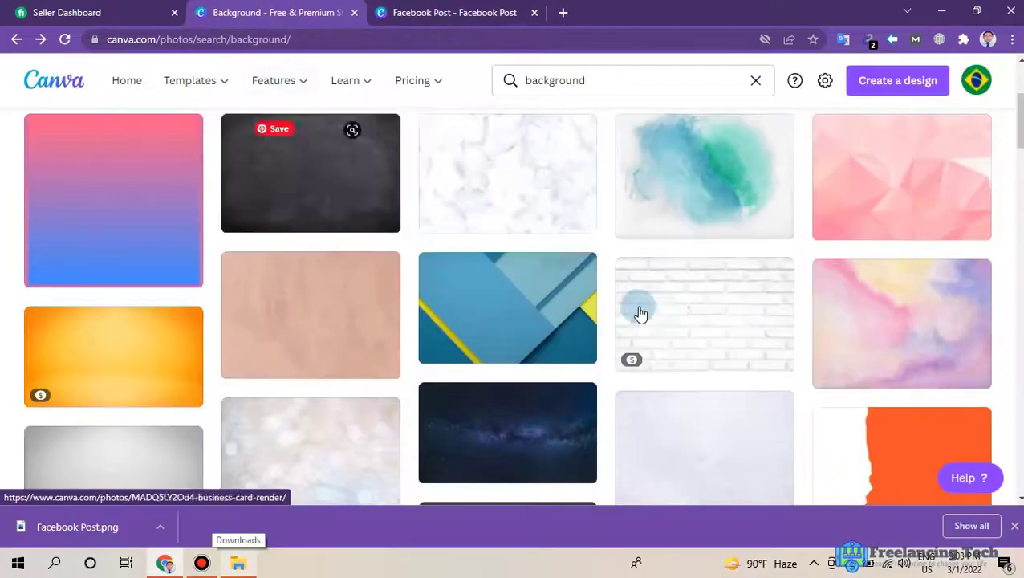
Open the Videos feature page, browse its "Create a video" categories and open the Facebook videos templates.
mouse_move(297, 90)
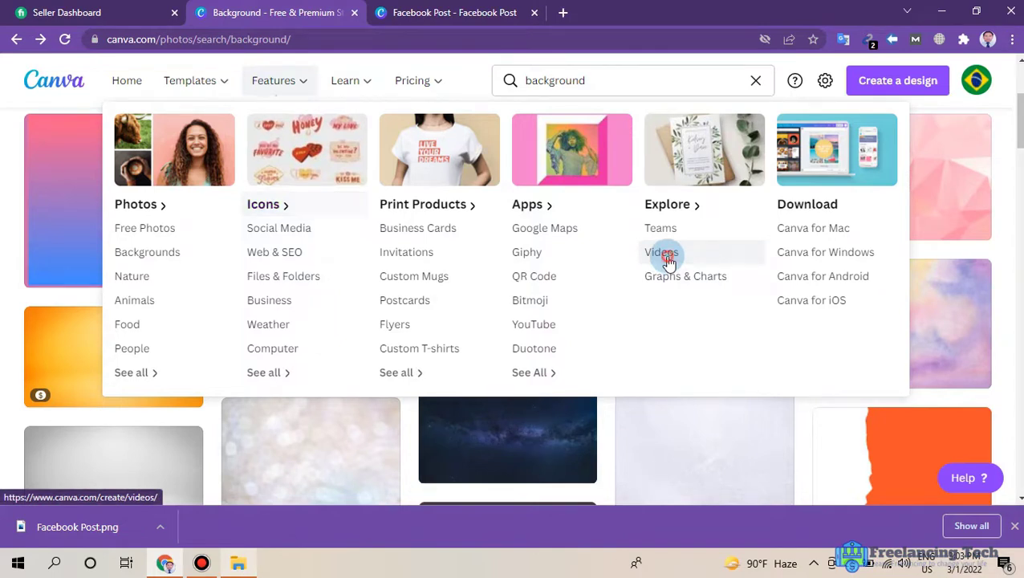
click(667, 257)
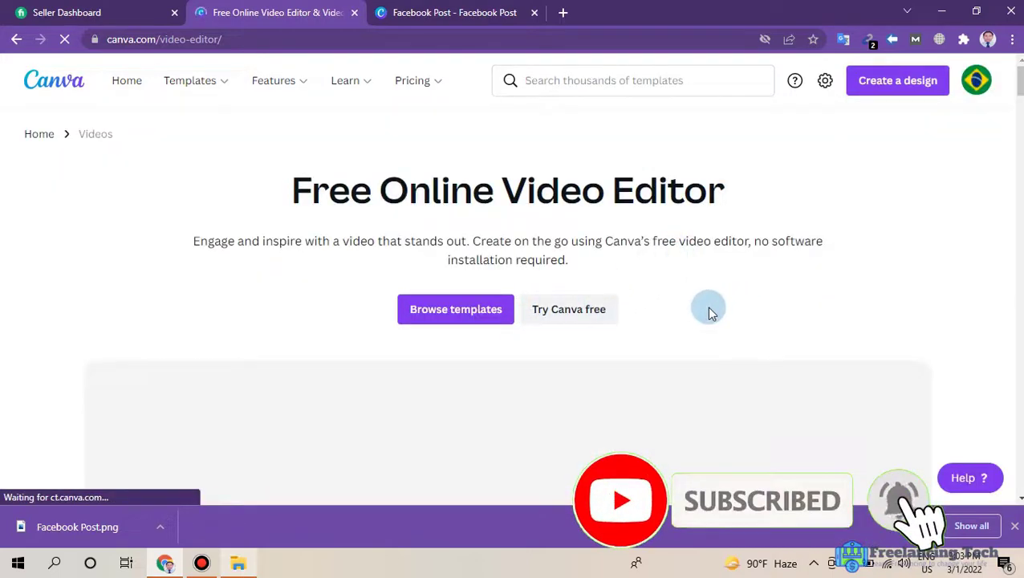
scroll(539, 338, down, 5)
scroll(508, 372, down, 5)
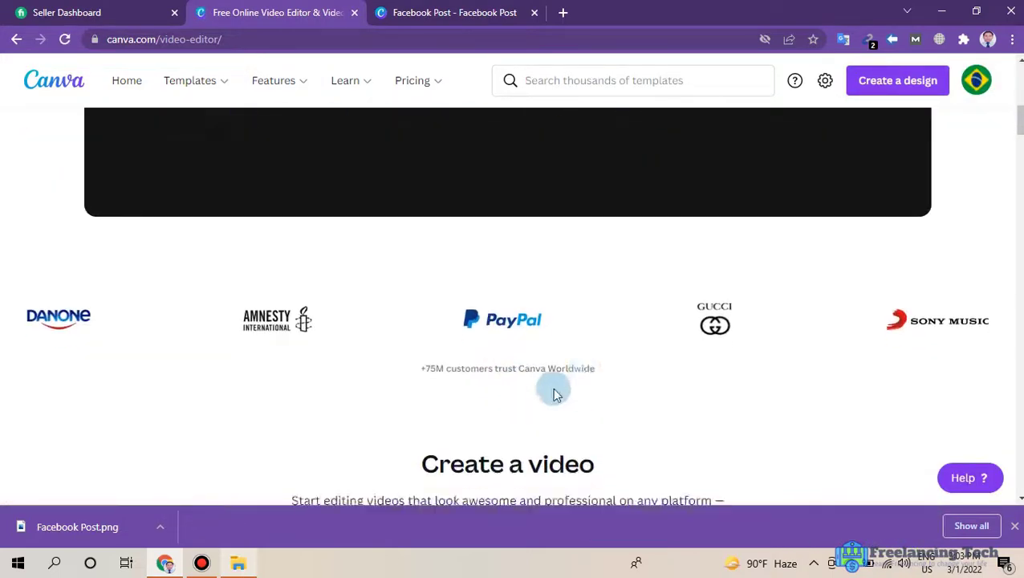
scroll(553, 381, down, 4)
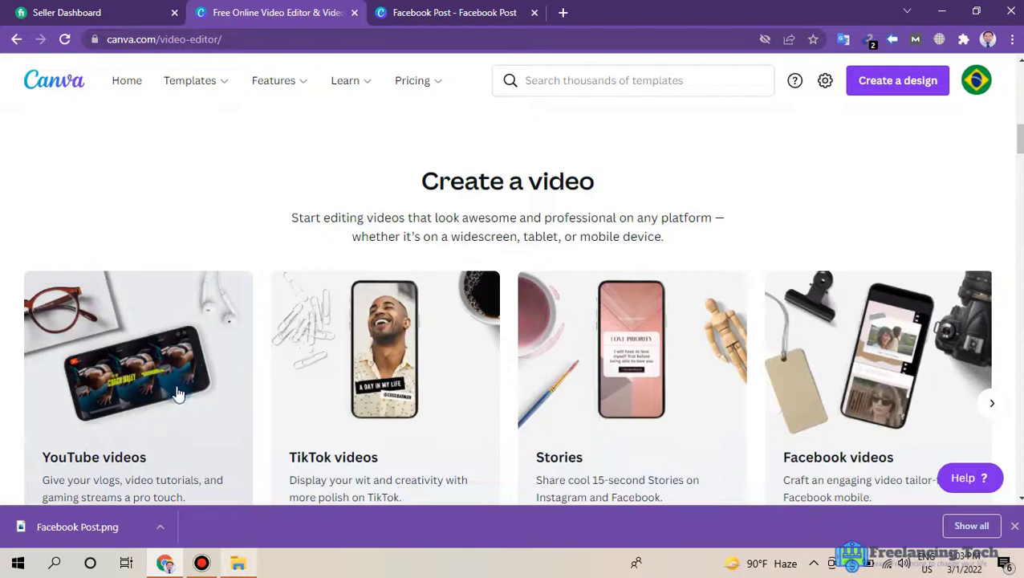
scroll(178, 393, down, 1)
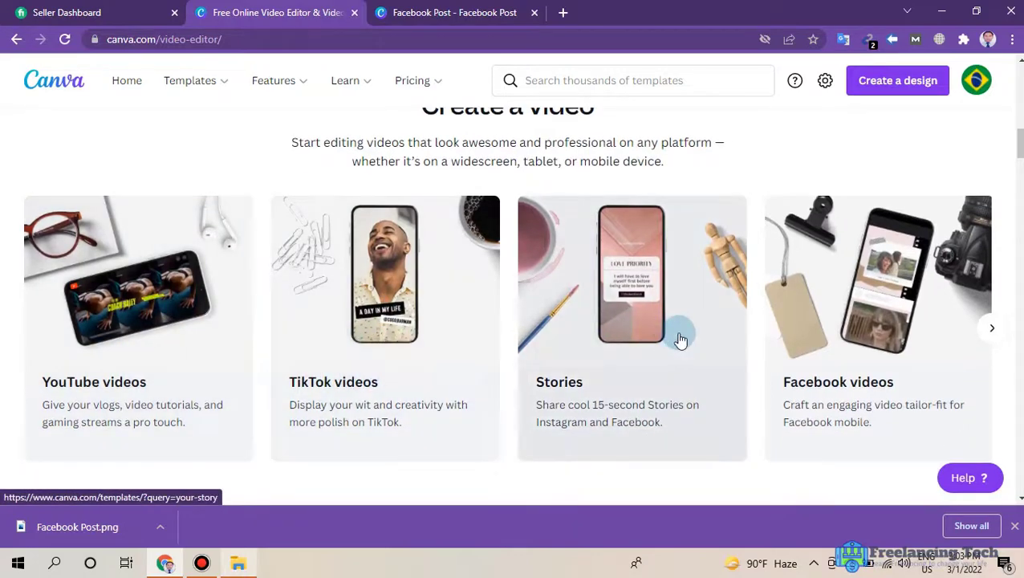
click(992, 329)
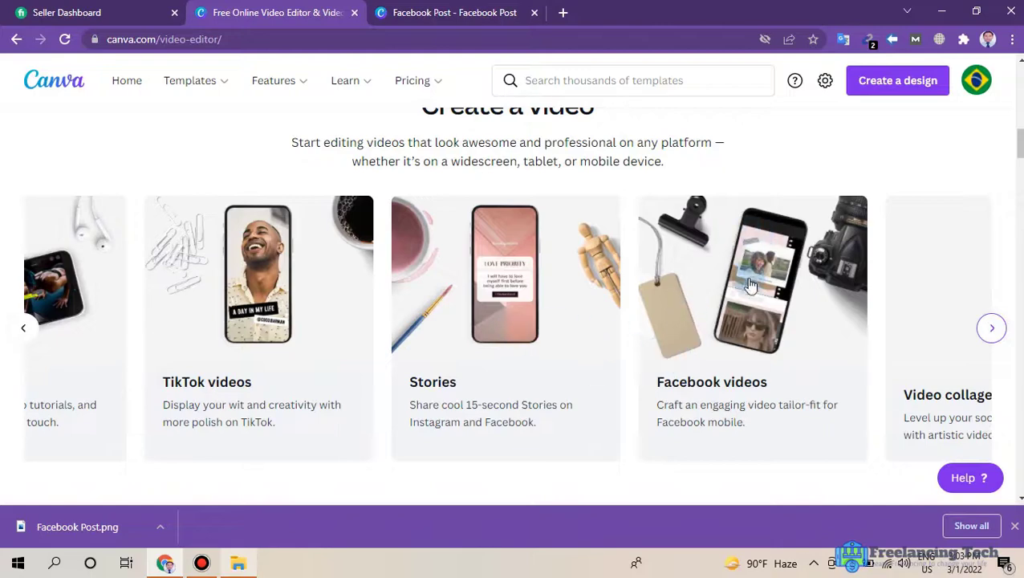
click(992, 328)
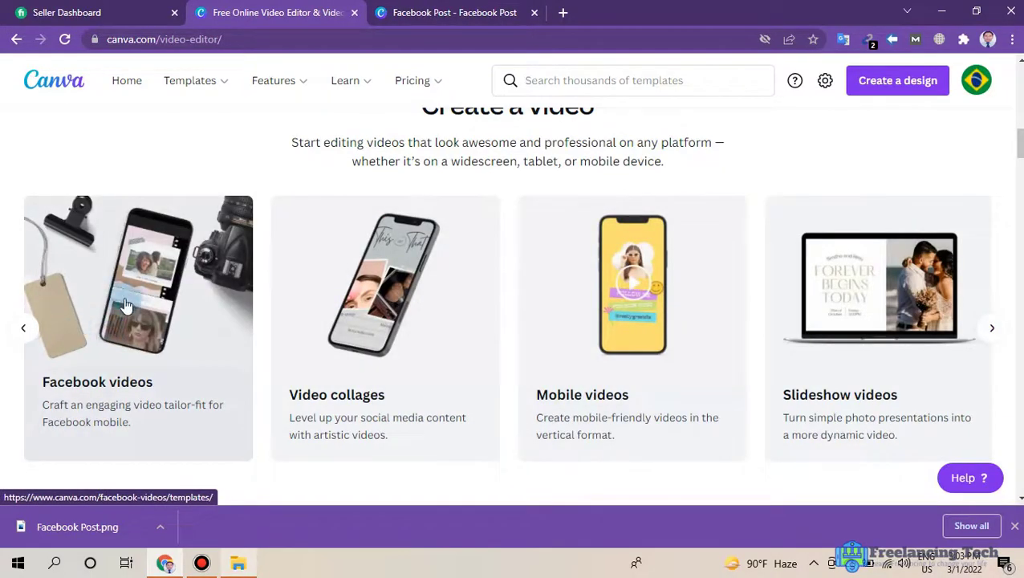
click(102, 306)
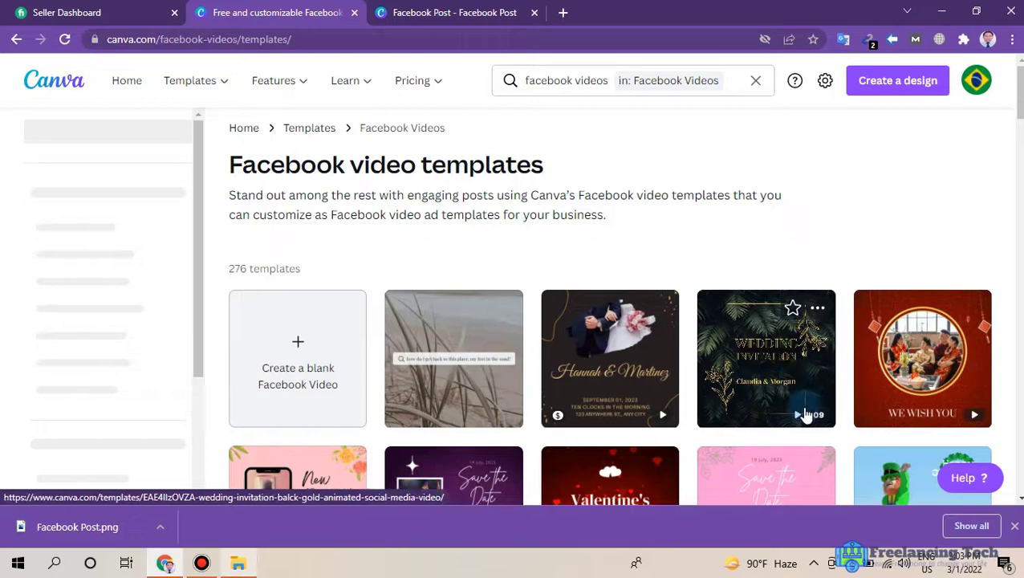
Choose the Happy Lunar New Year Family Facebook Video template and open it for customising.
scroll(935, 385, down, 2)
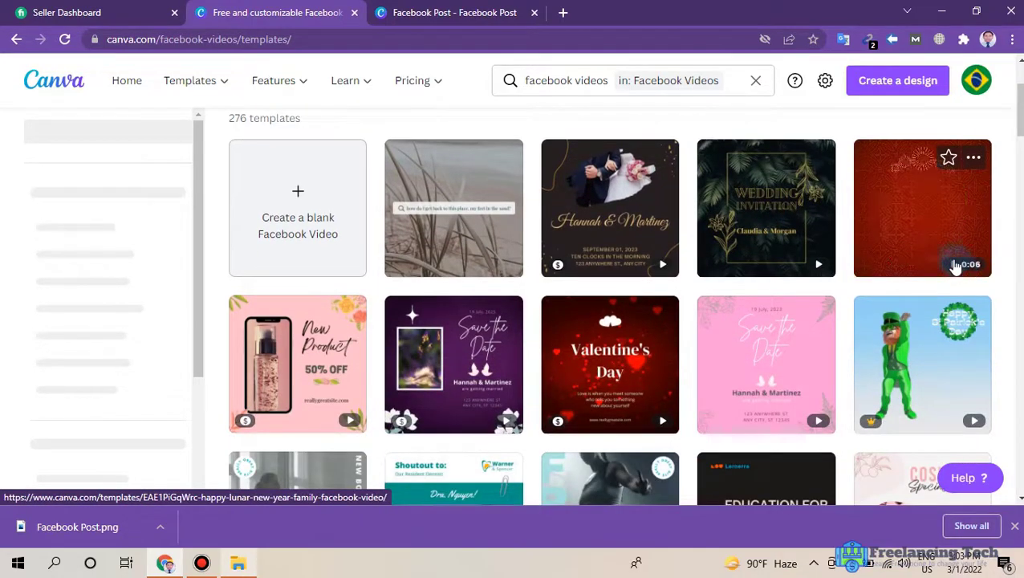
click(955, 266)
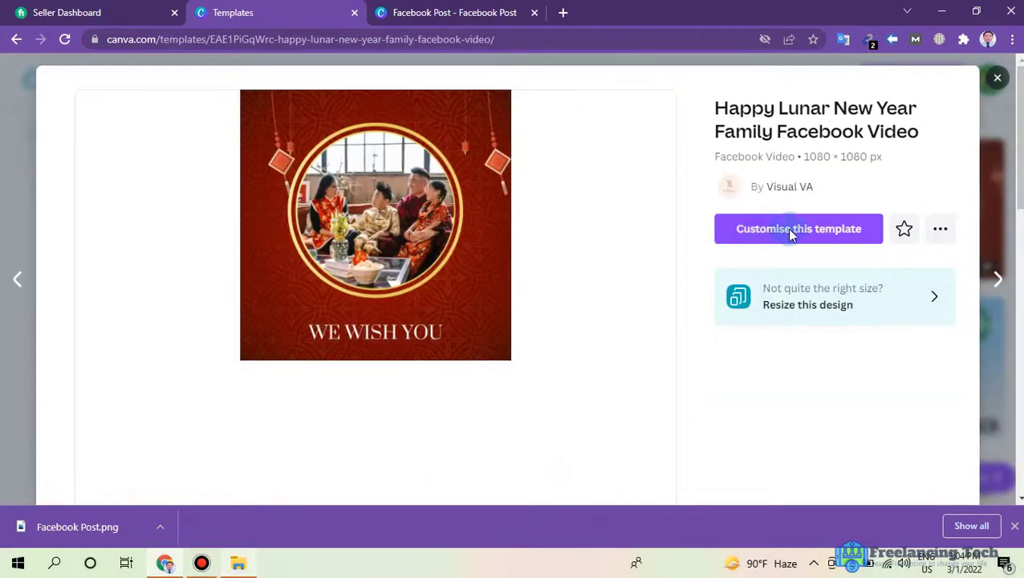
click(791, 230)
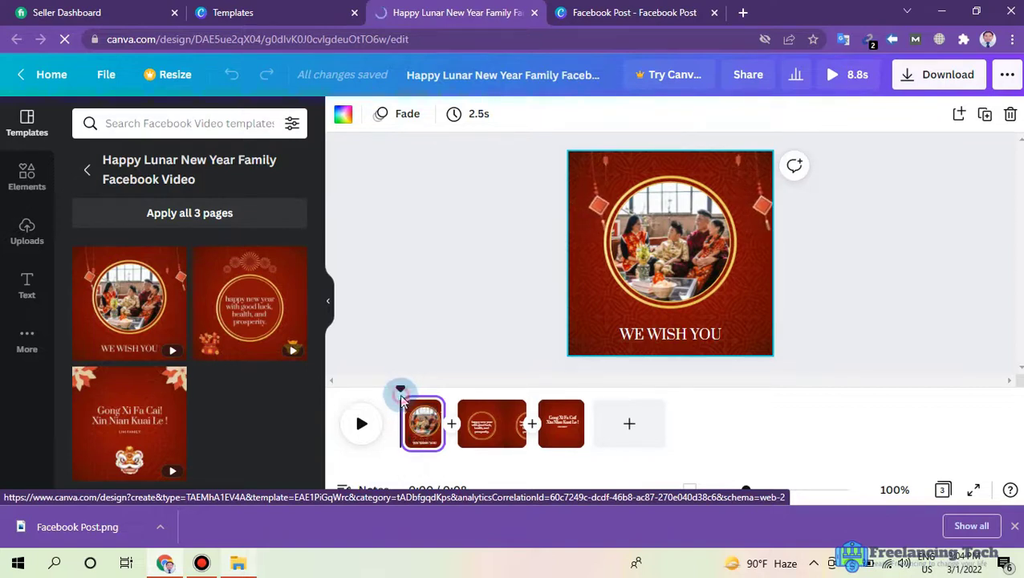
Replace the "WE WISH YOU" text on the first page of the video with "THANK YOU".
drag(401, 396, 423, 402)
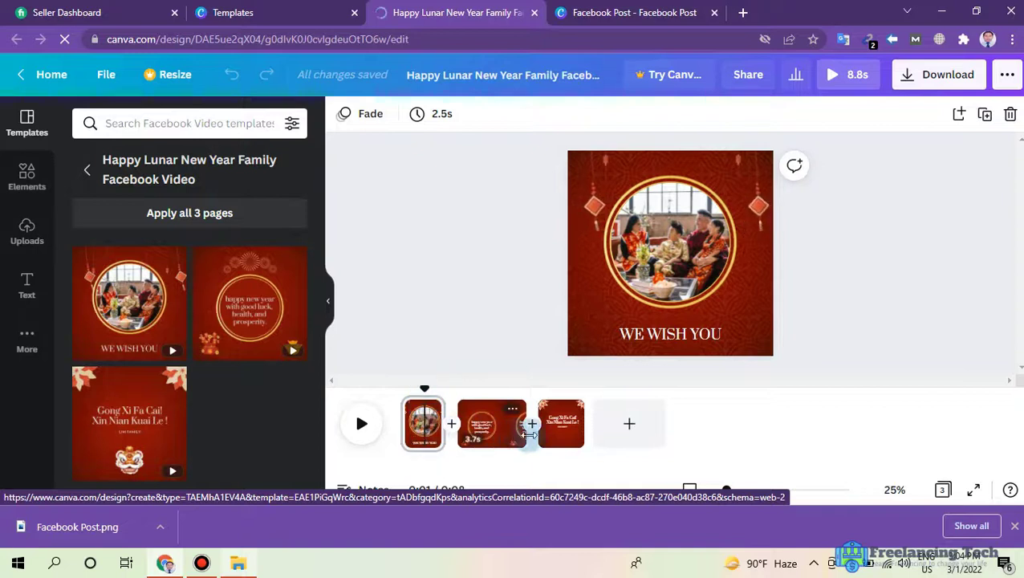
double_click(654, 336)
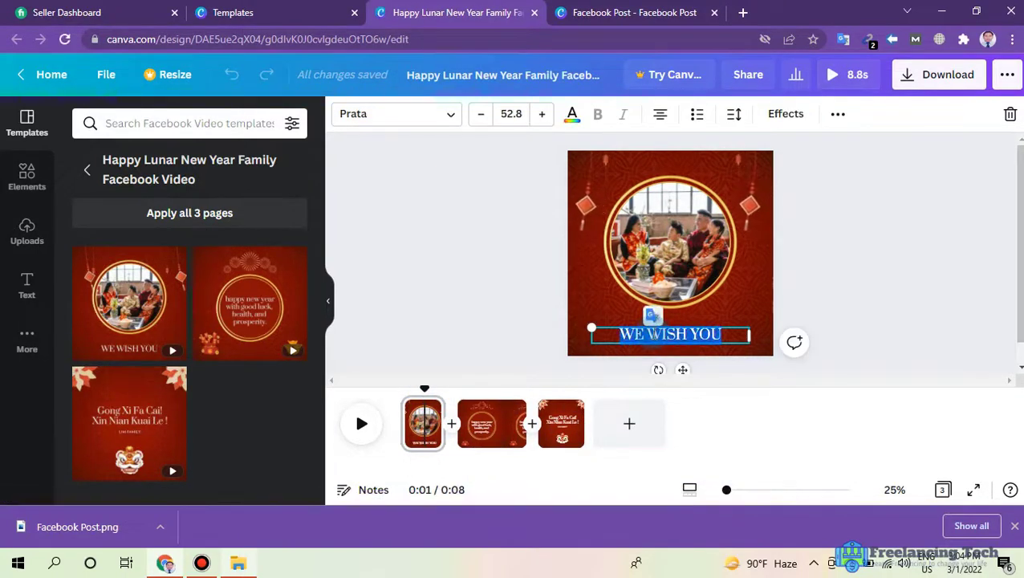
text(THANK)
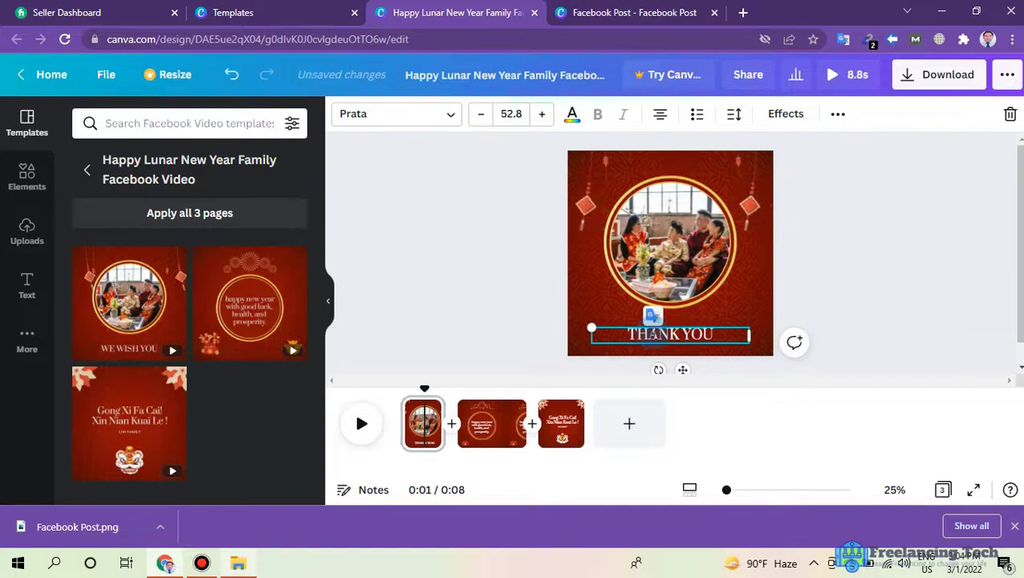
click(811, 280)
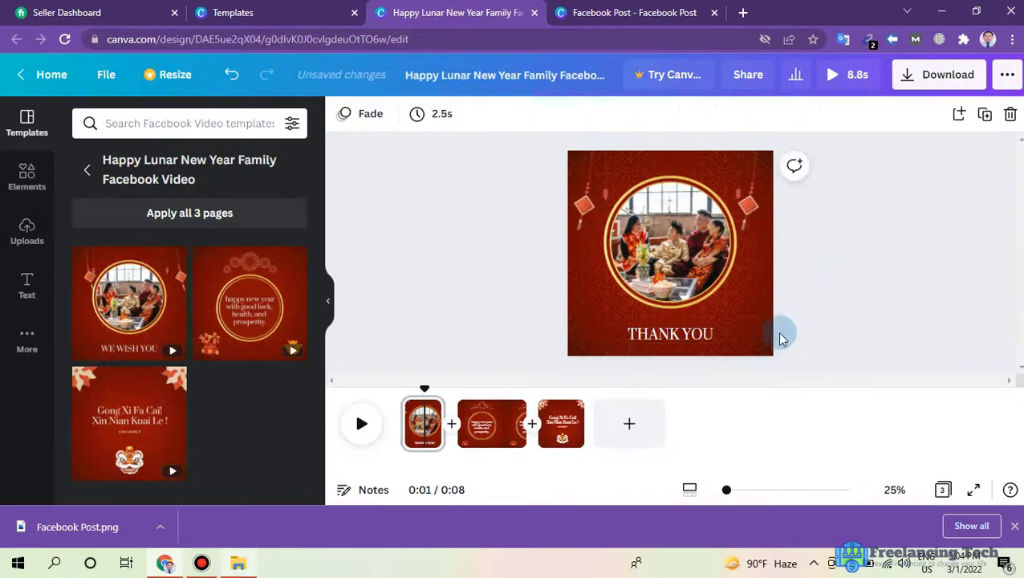
Scrub the timeline through the second and third pages to check their text.
drag(427, 390, 498, 393)
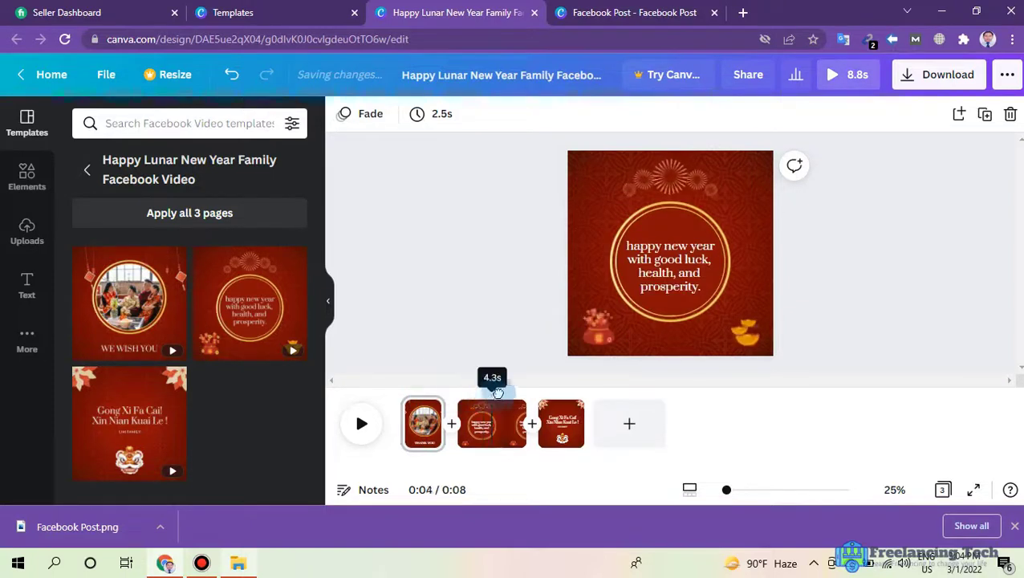
click(663, 275)
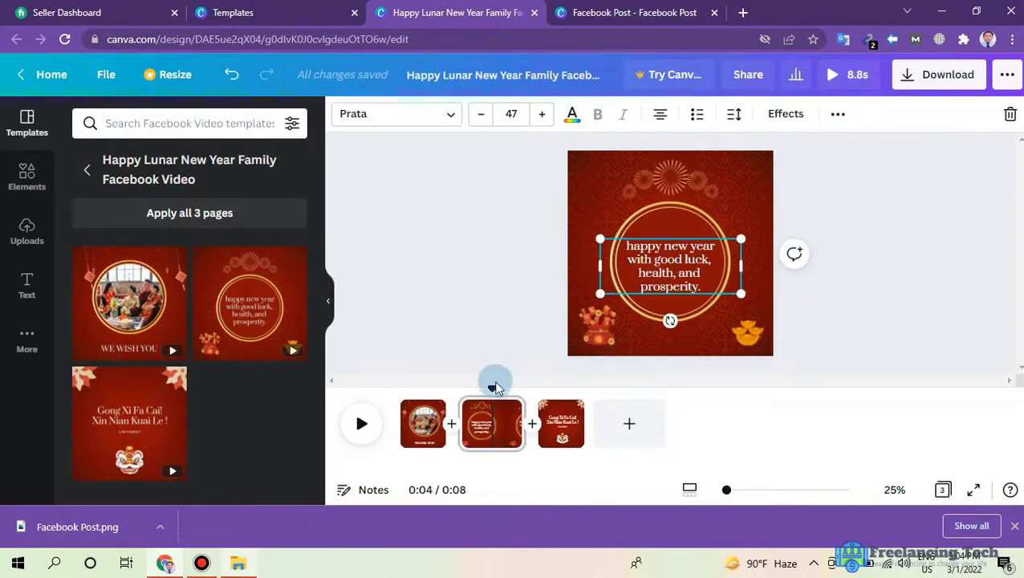
drag(491, 389, 565, 389)
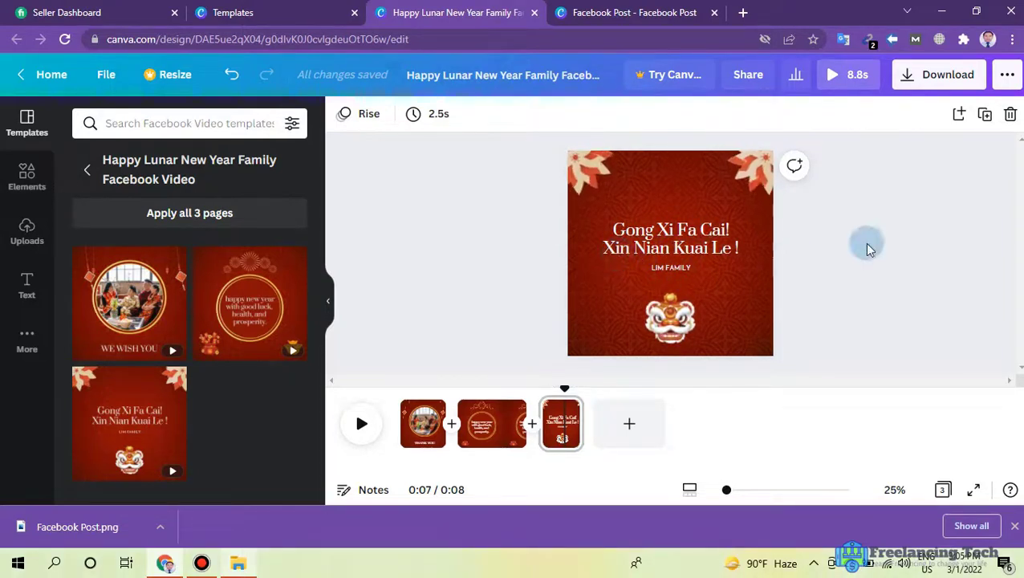
Download the Lunar New Year video as an MP4 file.
click(955, 76)
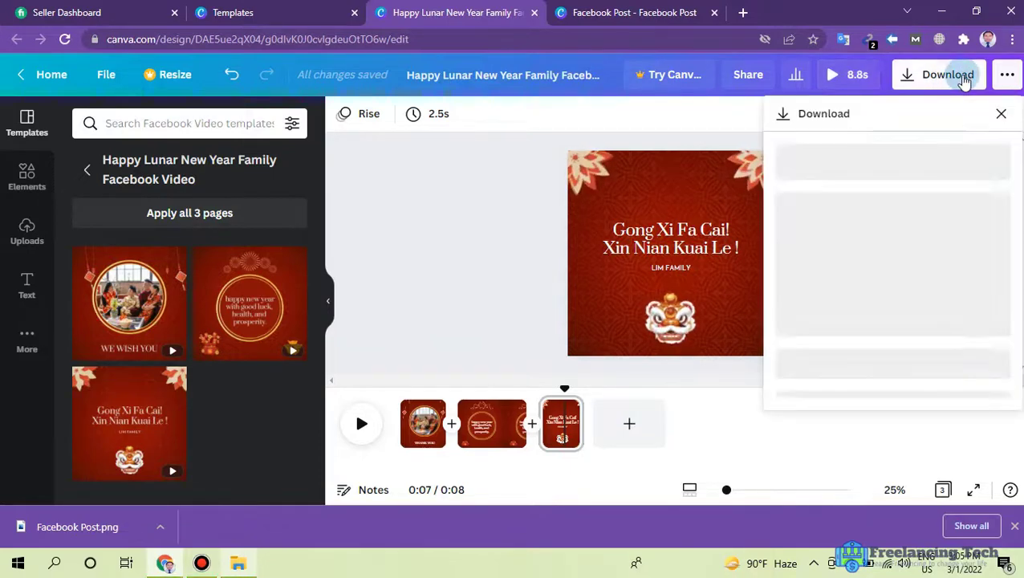
click(887, 314)
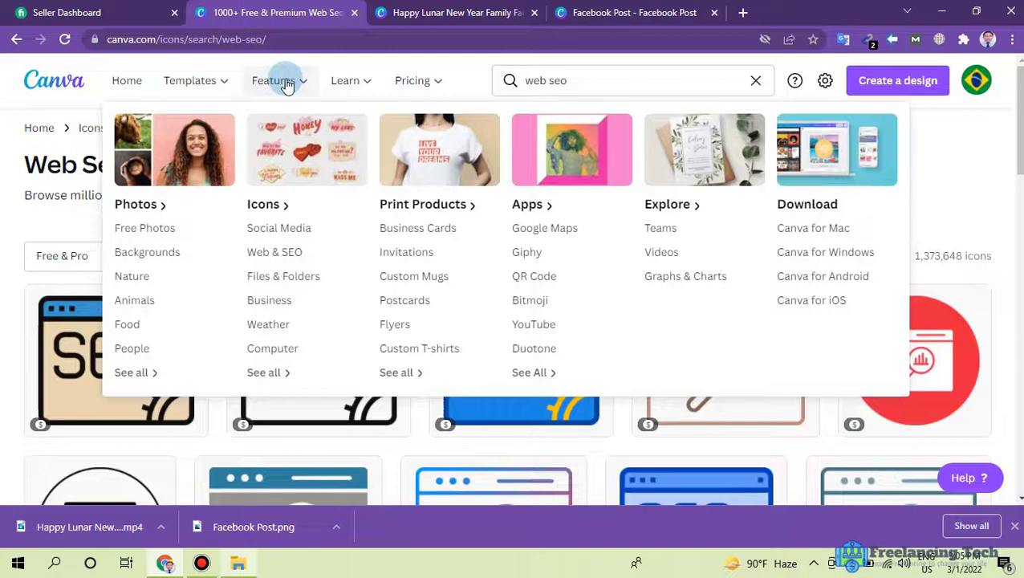
Open the Canva 101 course from the learning resources and look over its lesson list.
mouse_move(341, 90)
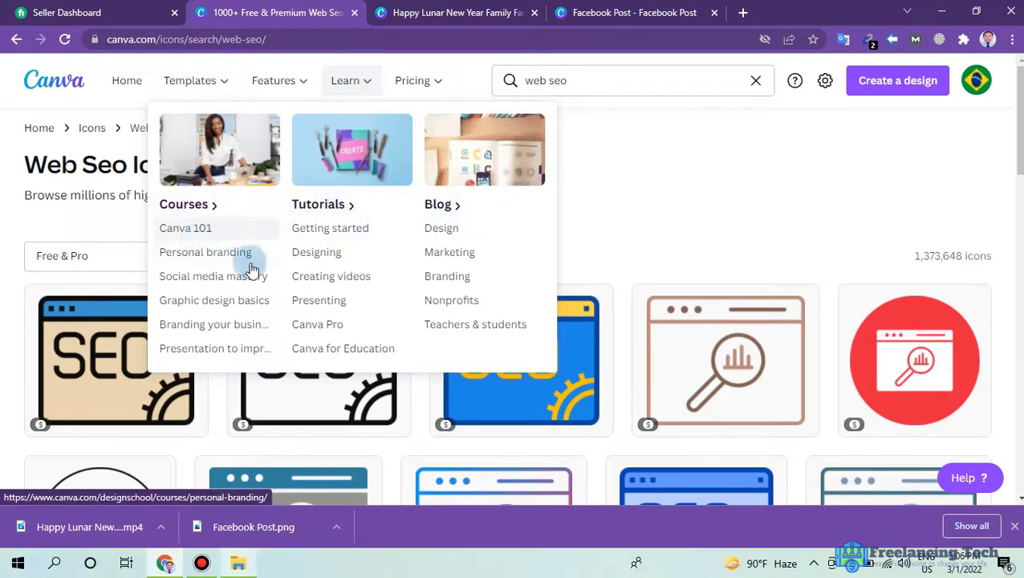
click(190, 233)
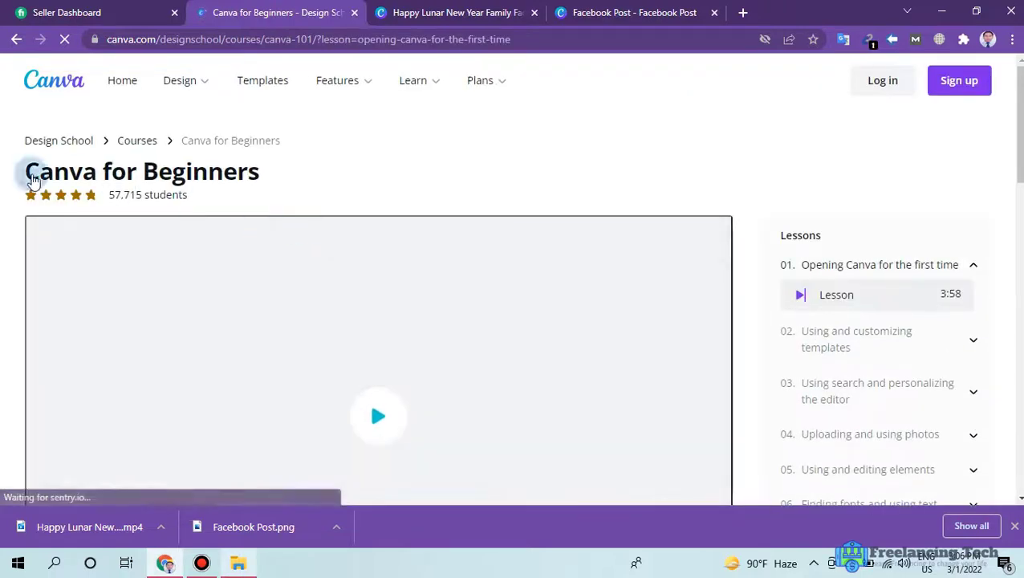
scroll(978, 197, down, 1)
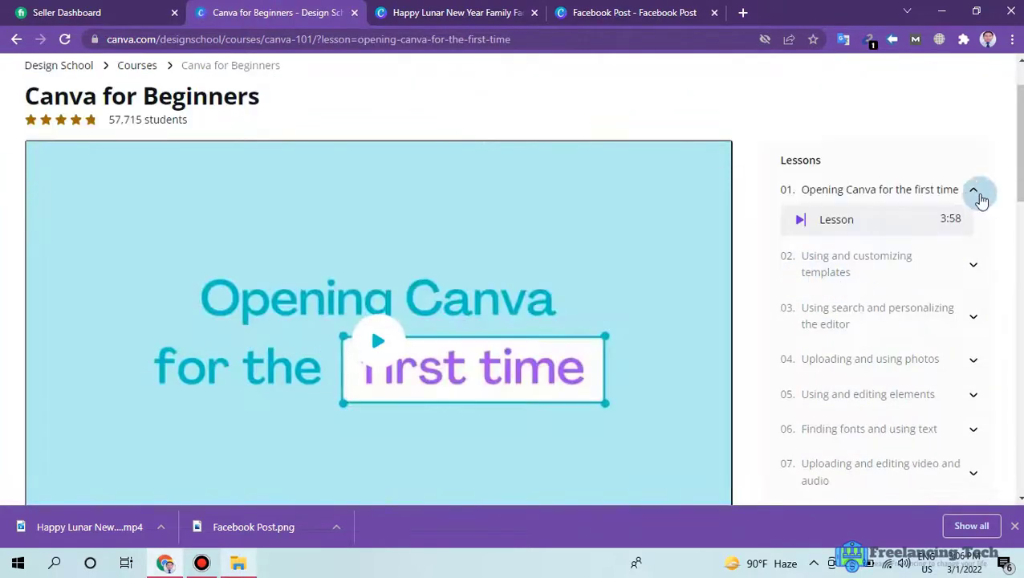
scroll(800, 274, down, 3)
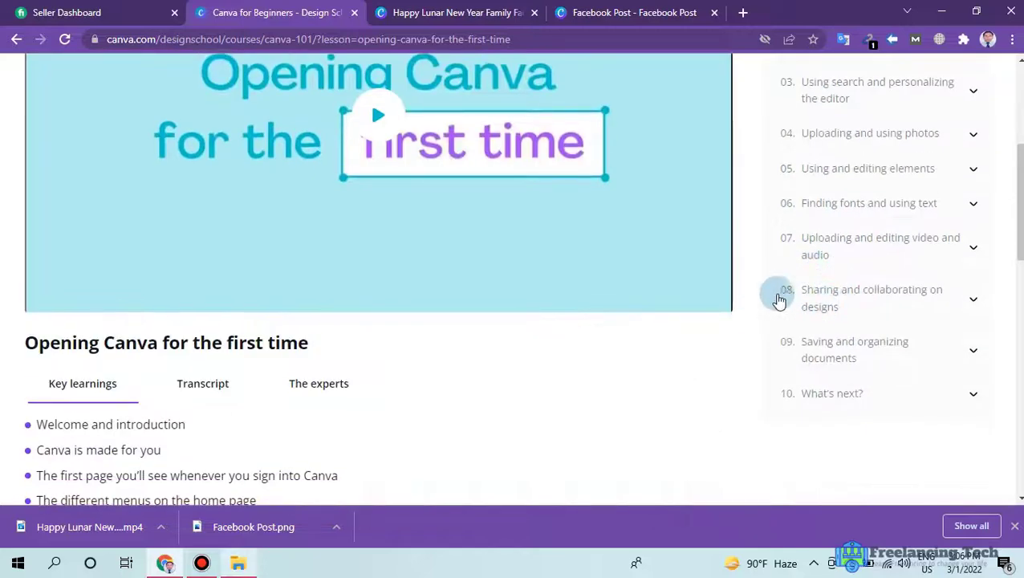
Play the start of the lesson "Opening Canva for the first time" and pause it.
scroll(755, 187, up, 3)
click(286, 350)
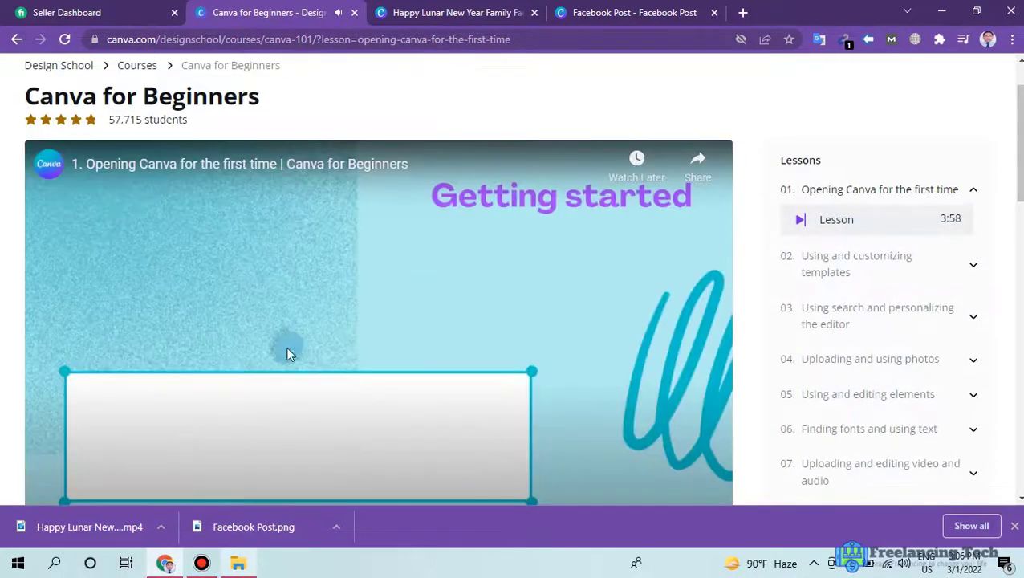
scroll(305, 355, down, 1)
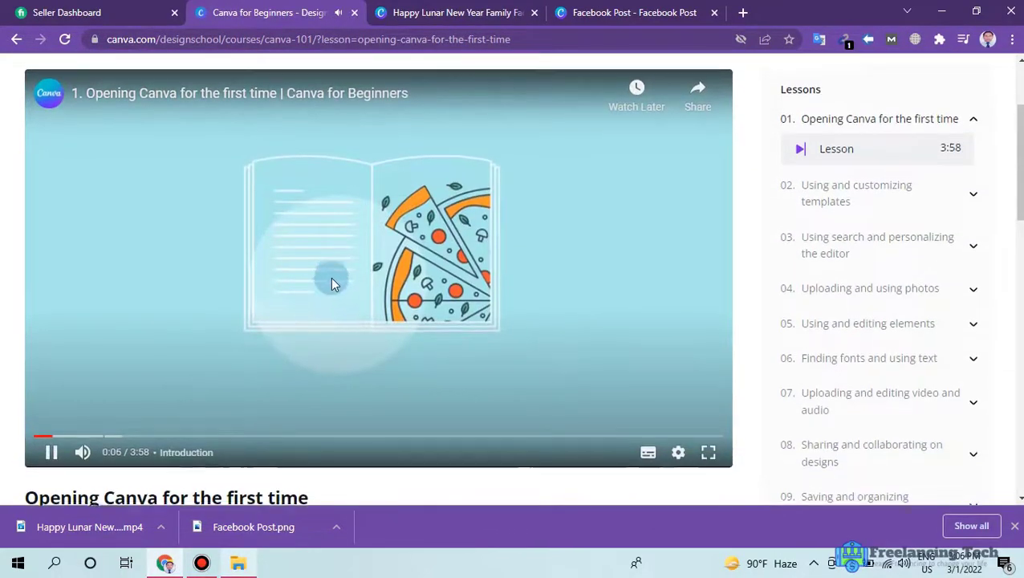
scroll(331, 278, up, 1)
scroll(371, 312, down, 1)
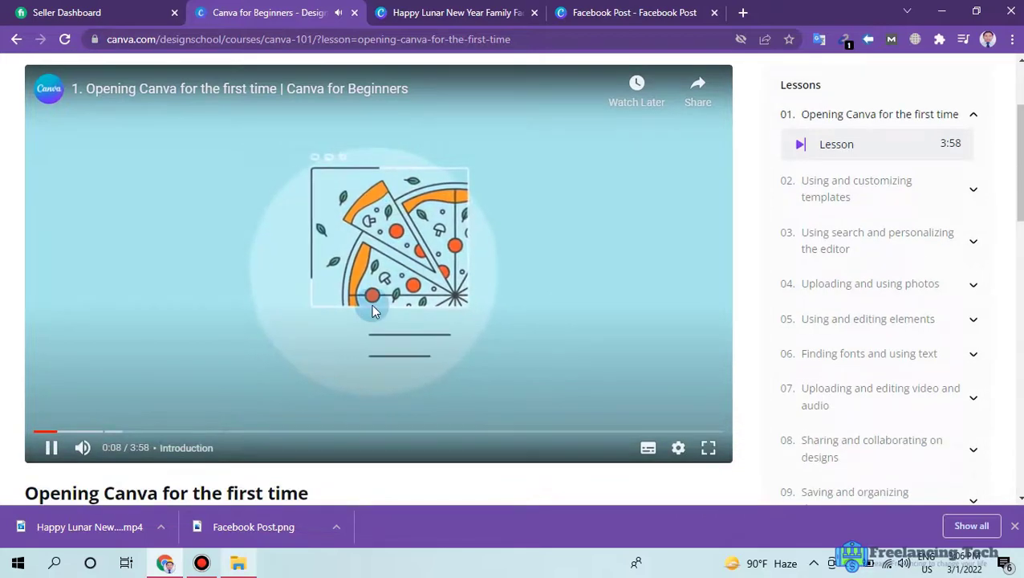
click(50, 450)
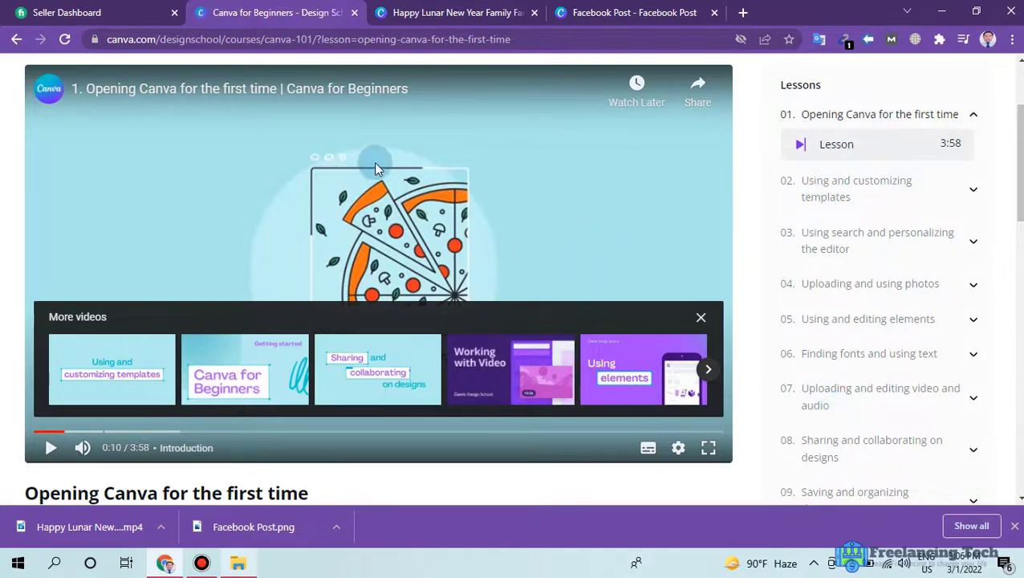
Look over the available tutorials and blog topics, pricing plans, features and template categories.
scroll(536, 233, up, 2)
mouse_move(413, 83)
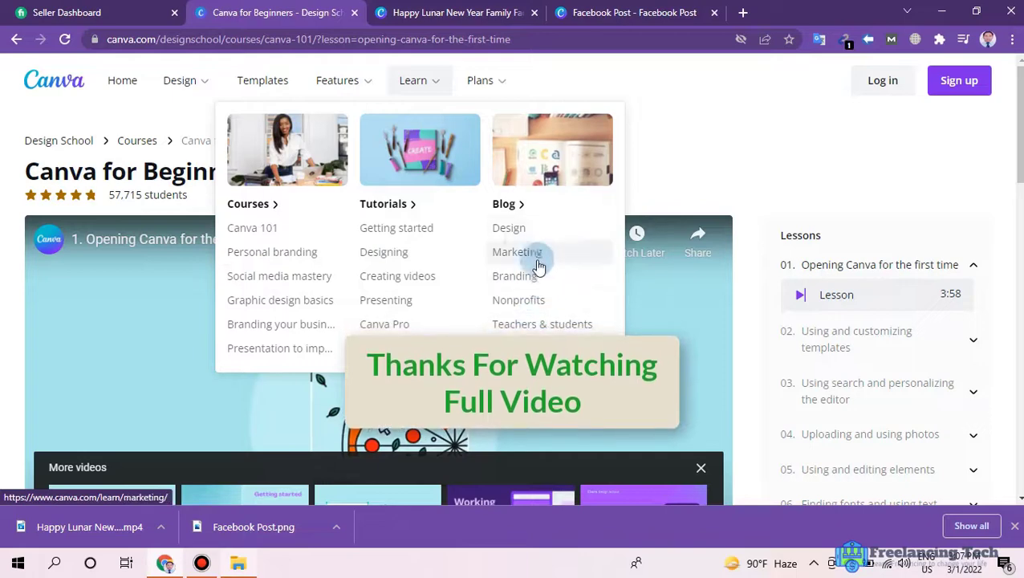
mouse_move(478, 81)
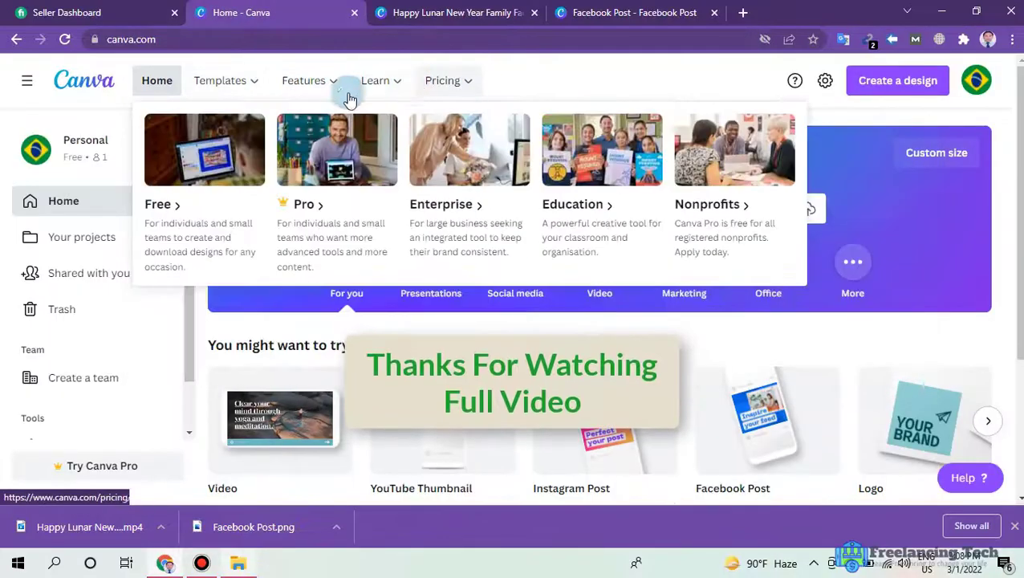
mouse_move(321, 97)
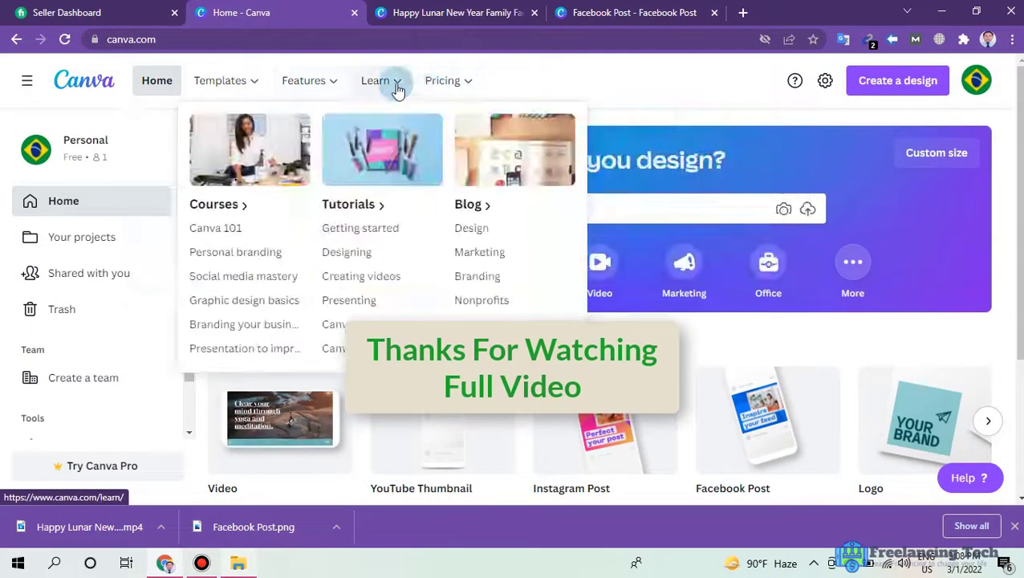
mouse_move(237, 87)
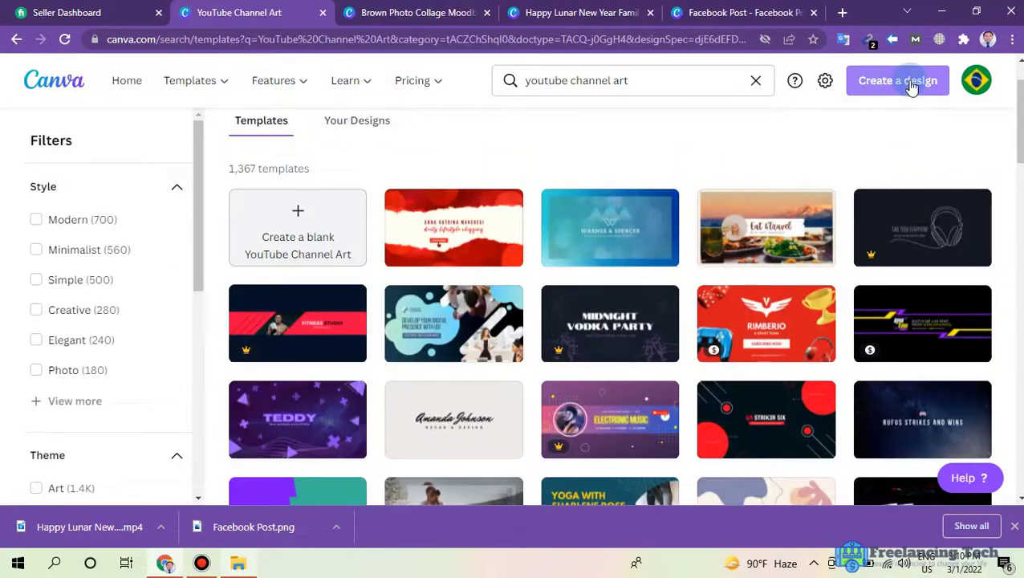
Create a blank custom-size design of 500 × 400 px and return to the YouTube Channel Art templates.
click(912, 86)
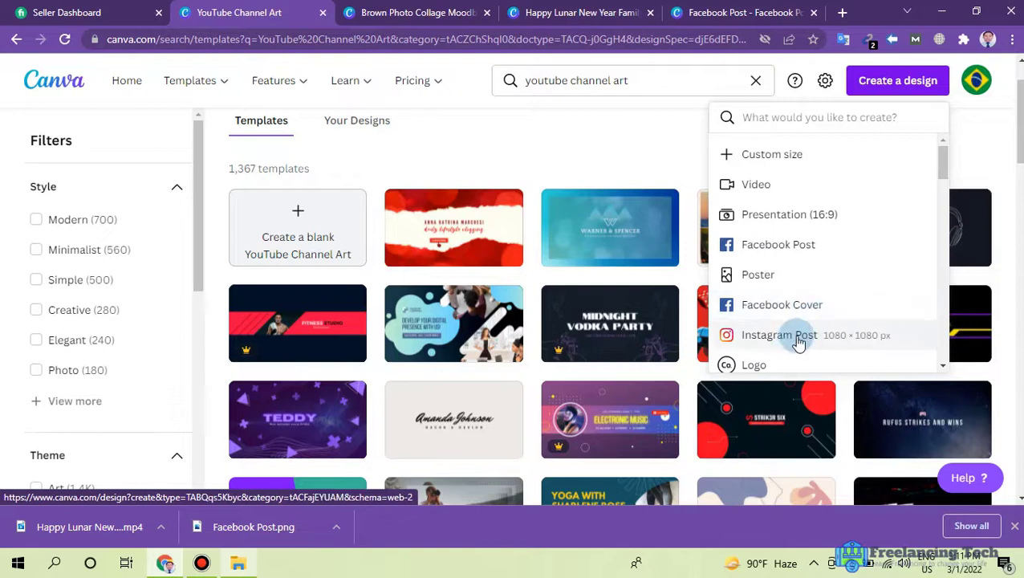
click(730, 157)
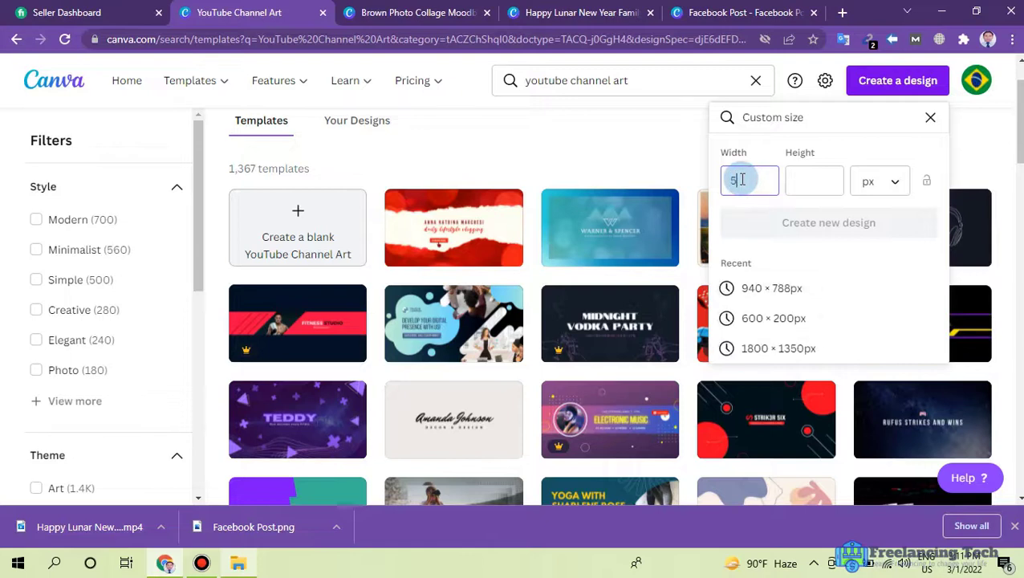
text(500)
click(811, 180)
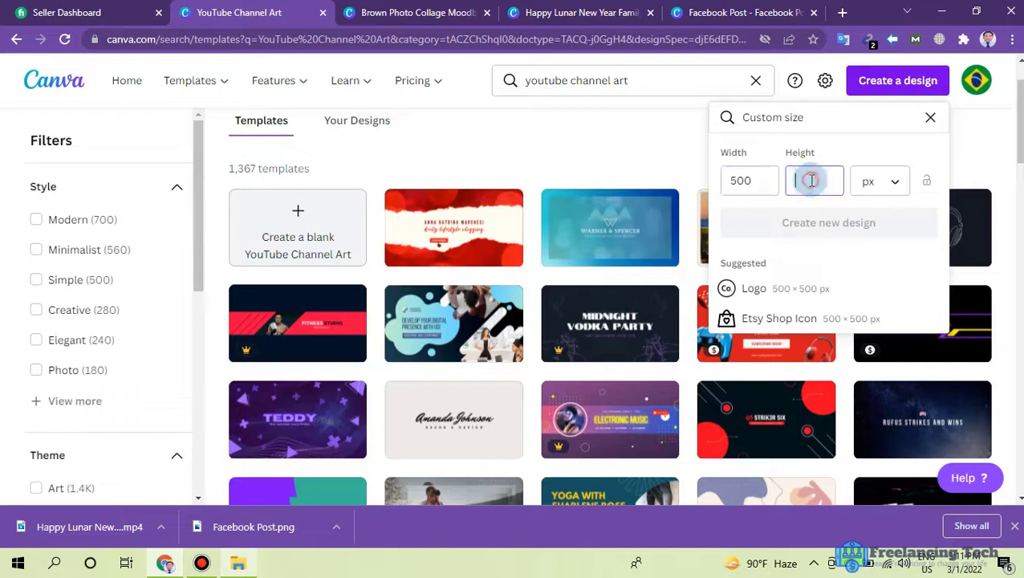
text(400)
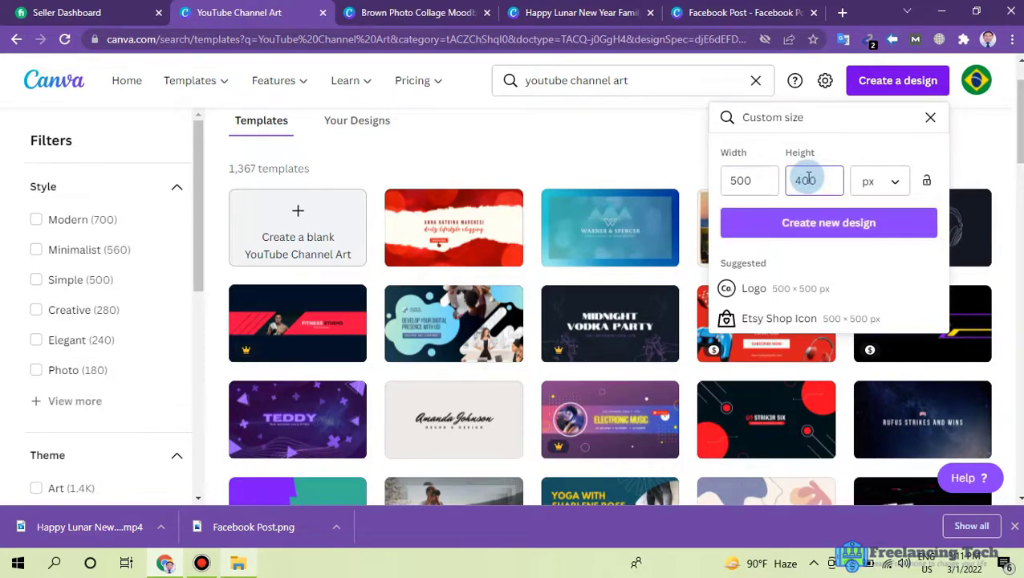
click(815, 229)
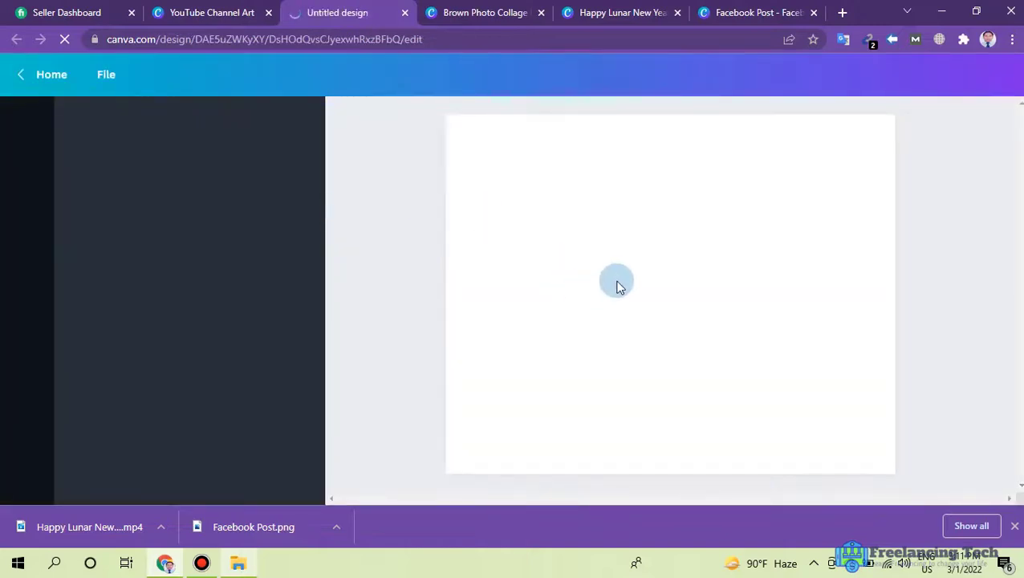
click(665, 280)
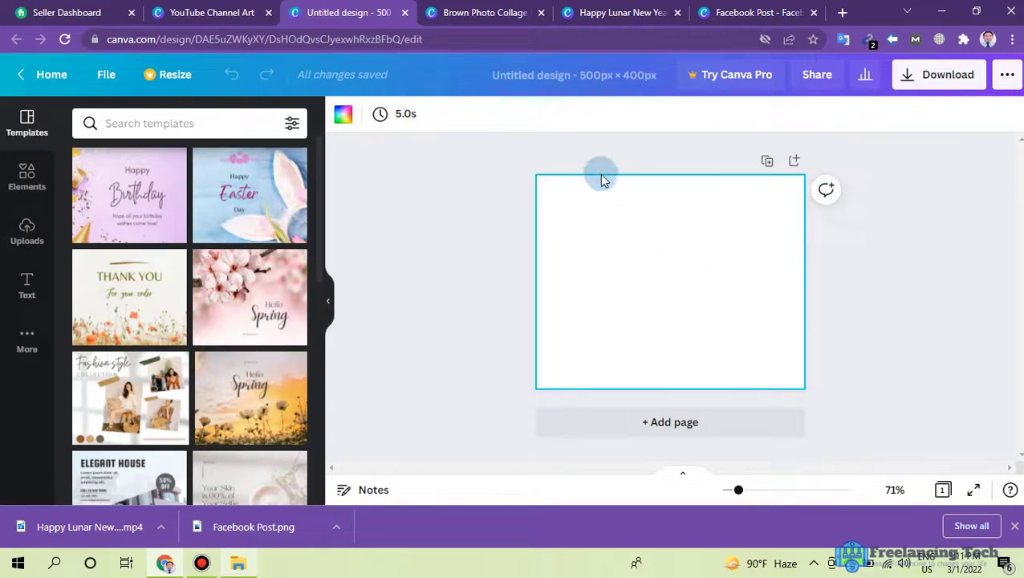
click(164, 13)
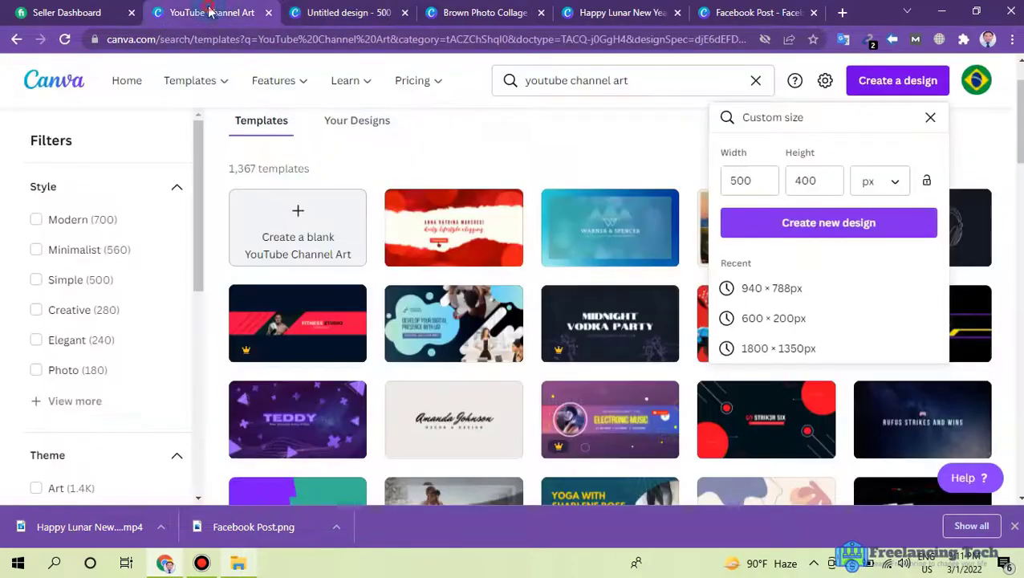
click(562, 150)
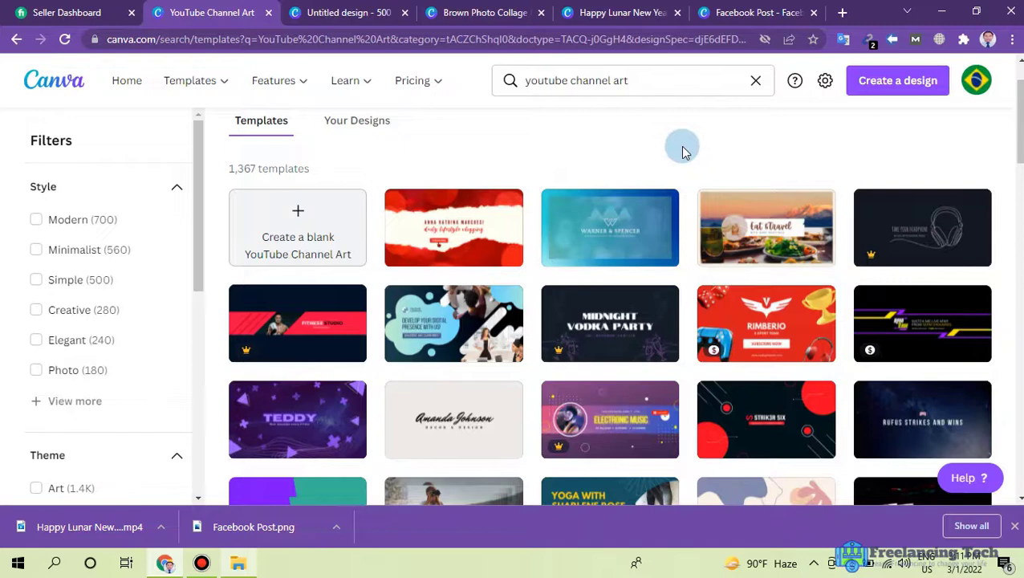